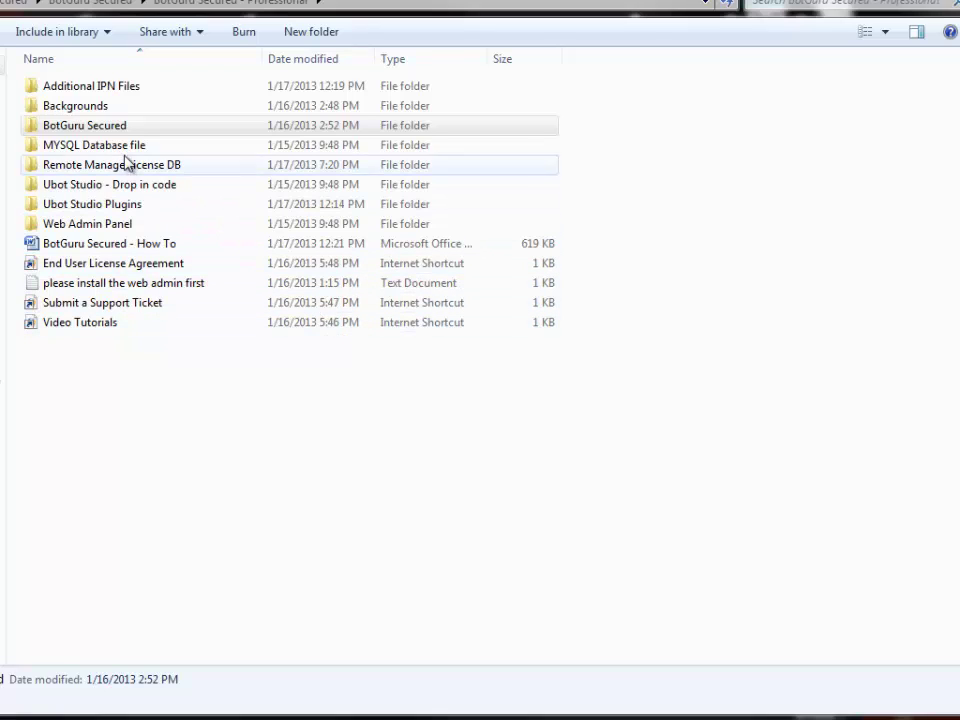
# Open the BotGuru Secured folder inside the Professional package.
pyautogui.click(107, 128)
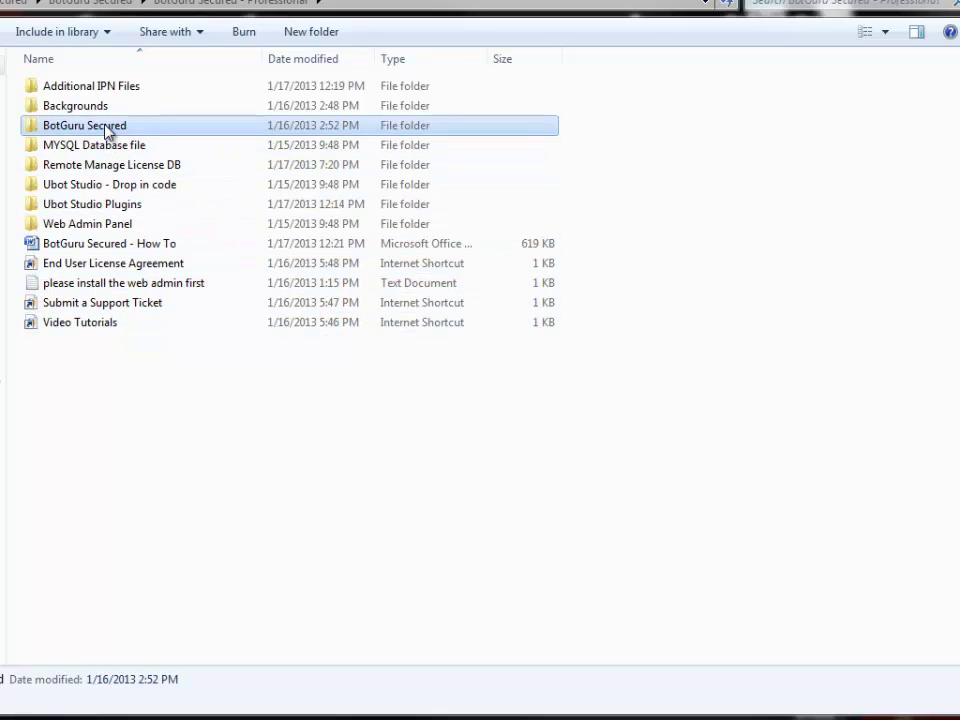
pyautogui.doubleClick(107, 128)
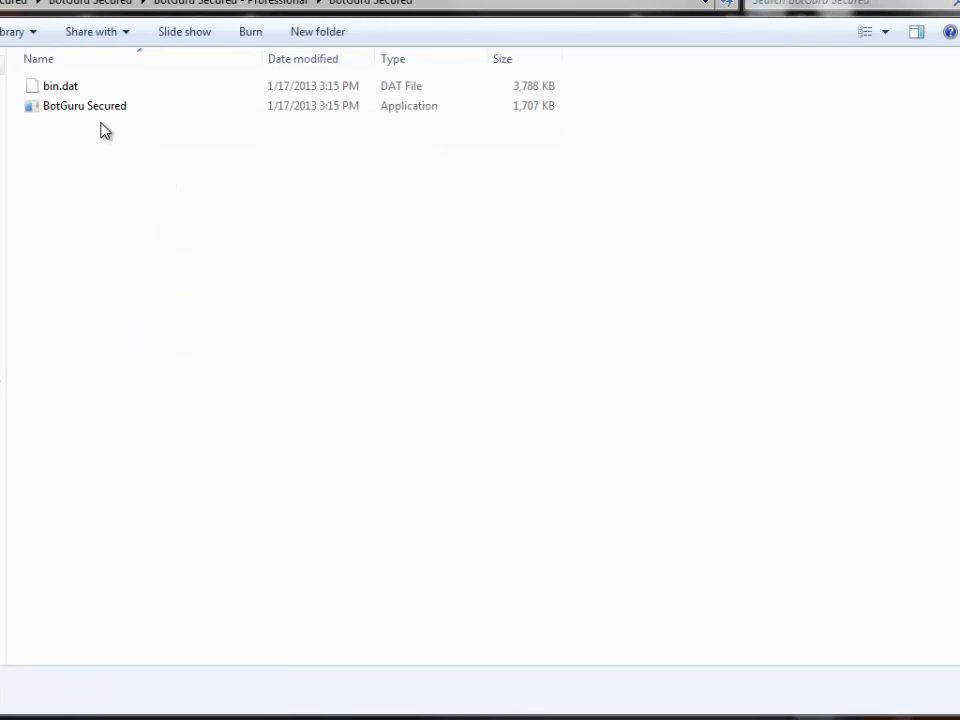
# Launch BotGuru Secured and register it with the user's e-mail and receipt number.
pyautogui.doubleClick(105, 112)
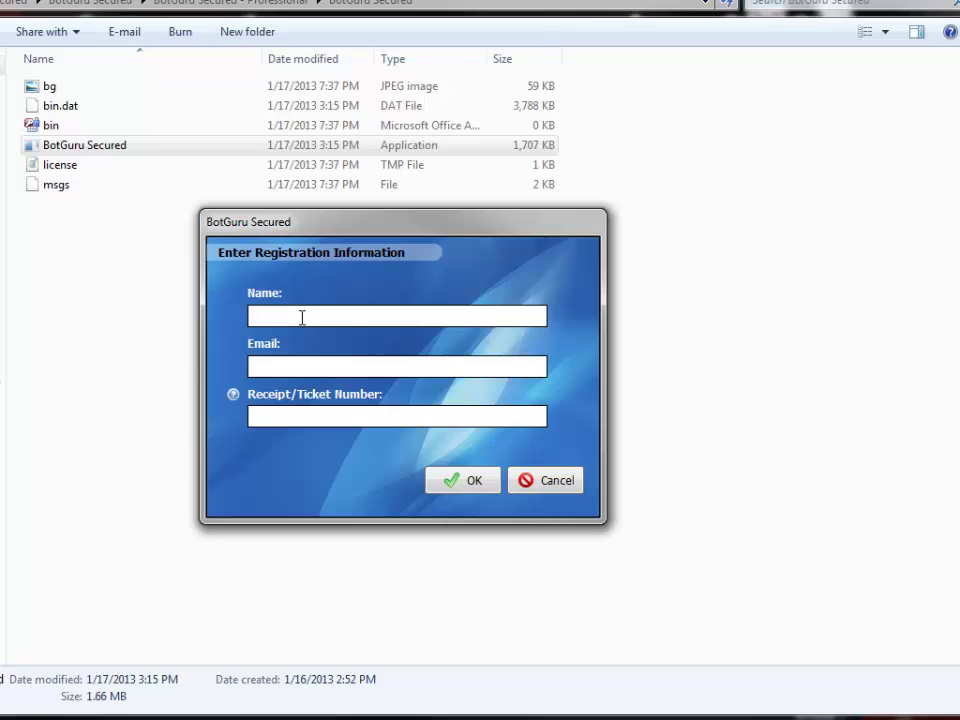
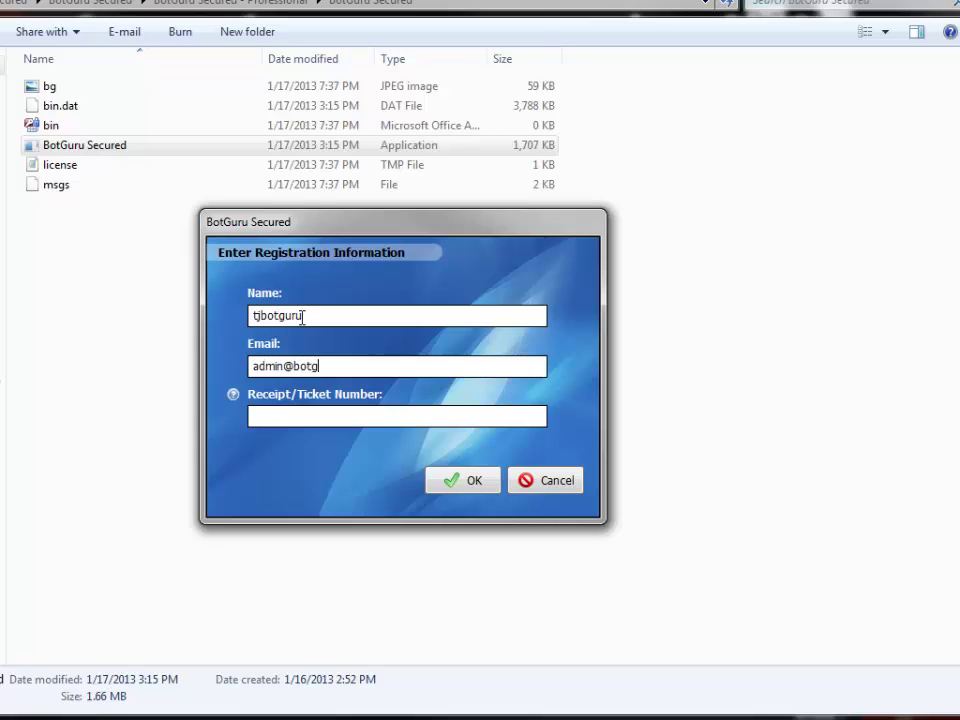
pyautogui.press('Tab')
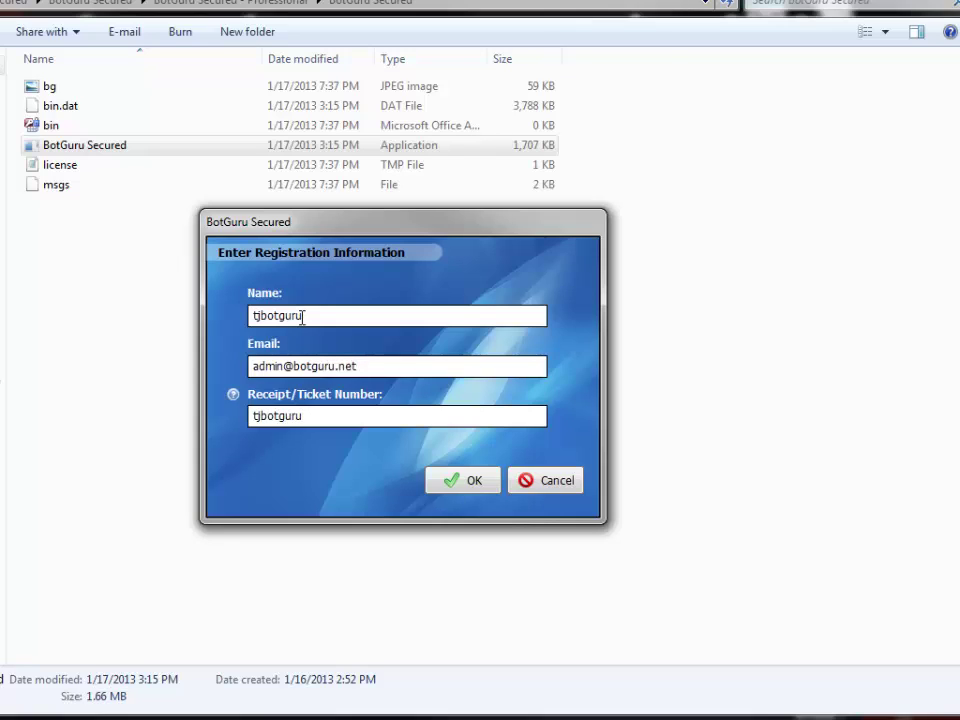
pyautogui.click(462, 481)
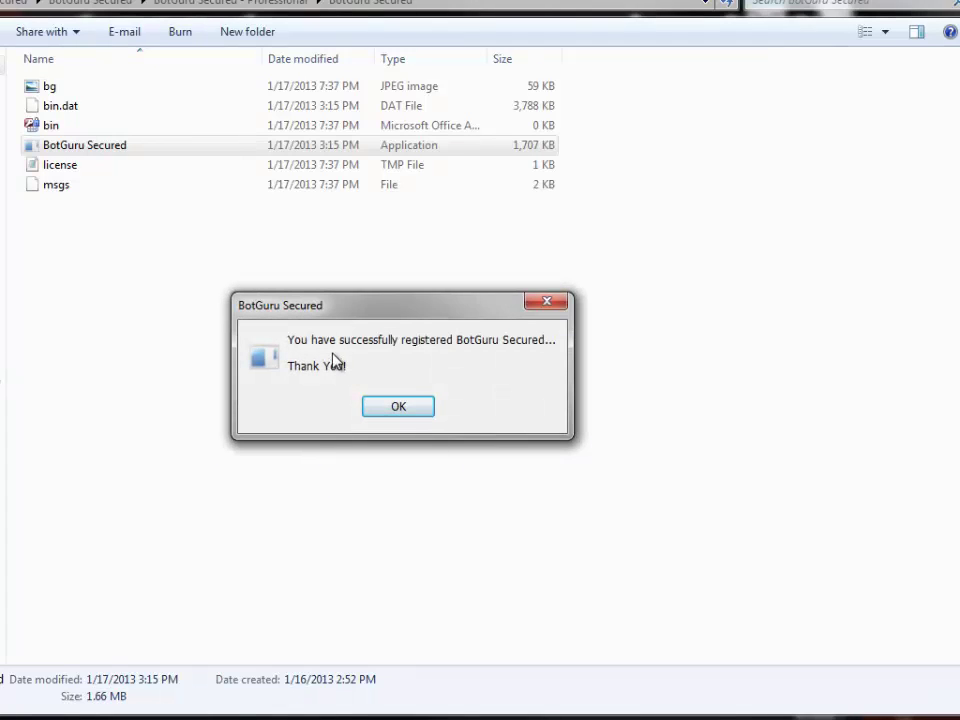
pyautogui.click(402, 409)
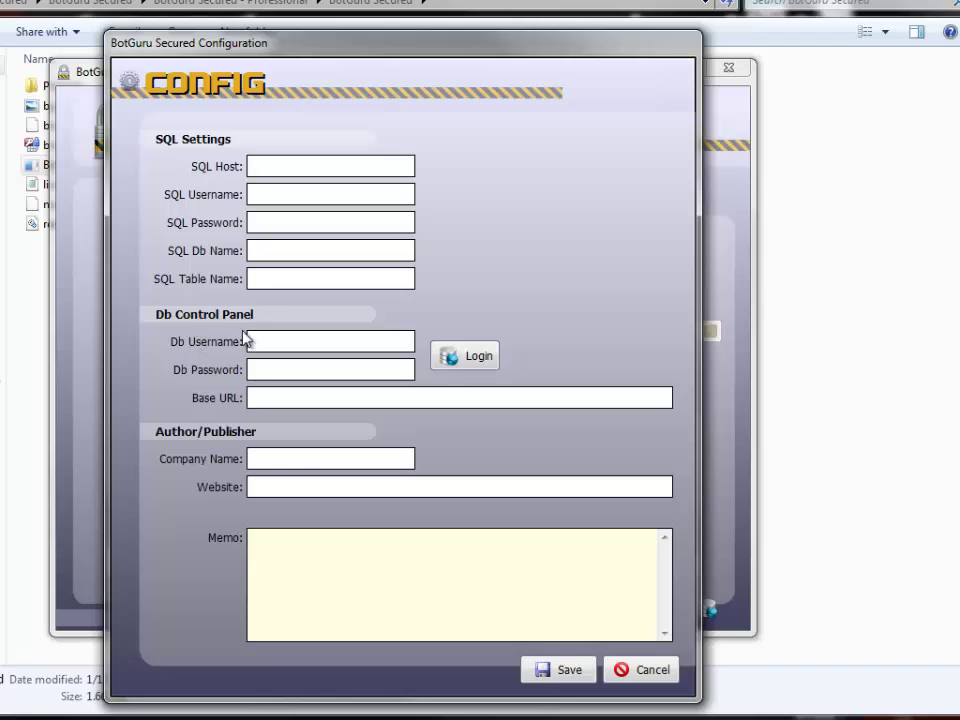
# Look at the Base URL and Company Name settings, then cancel Configuration without saving.
pyautogui.click(275, 397)
pyautogui.click(295, 459)
pyautogui.click(640, 670)
pyautogui.click(440, 411)
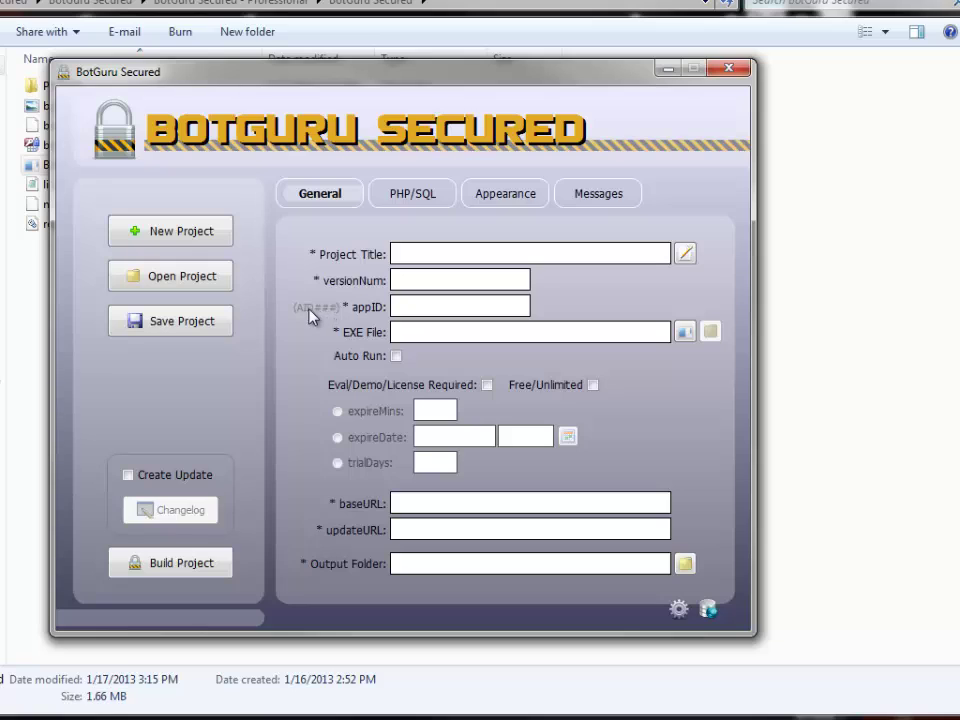
# Title the project 'First Software' and check its empty Notes without saving any.
pyautogui.click(412, 253)
pyautogui.write('First Software')
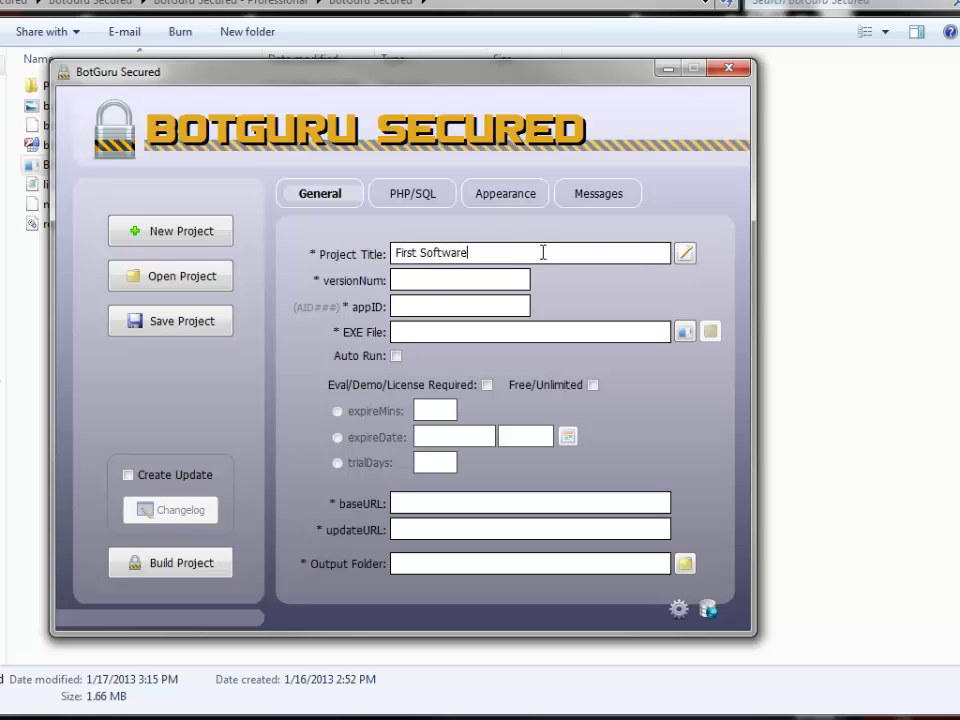
pyautogui.click(685, 254)
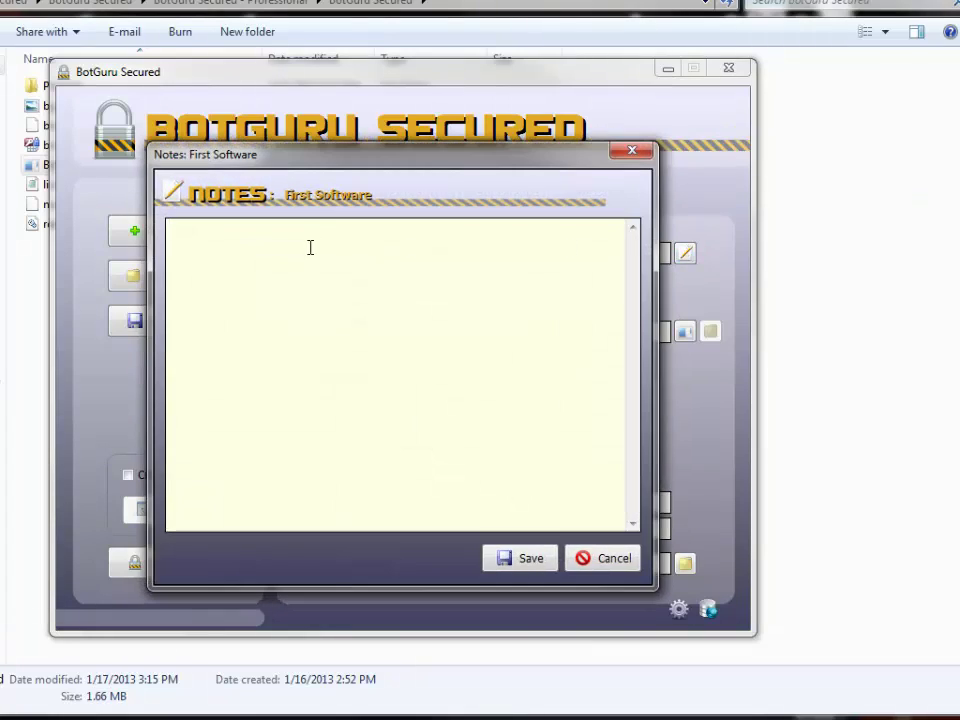
pyautogui.click(631, 151)
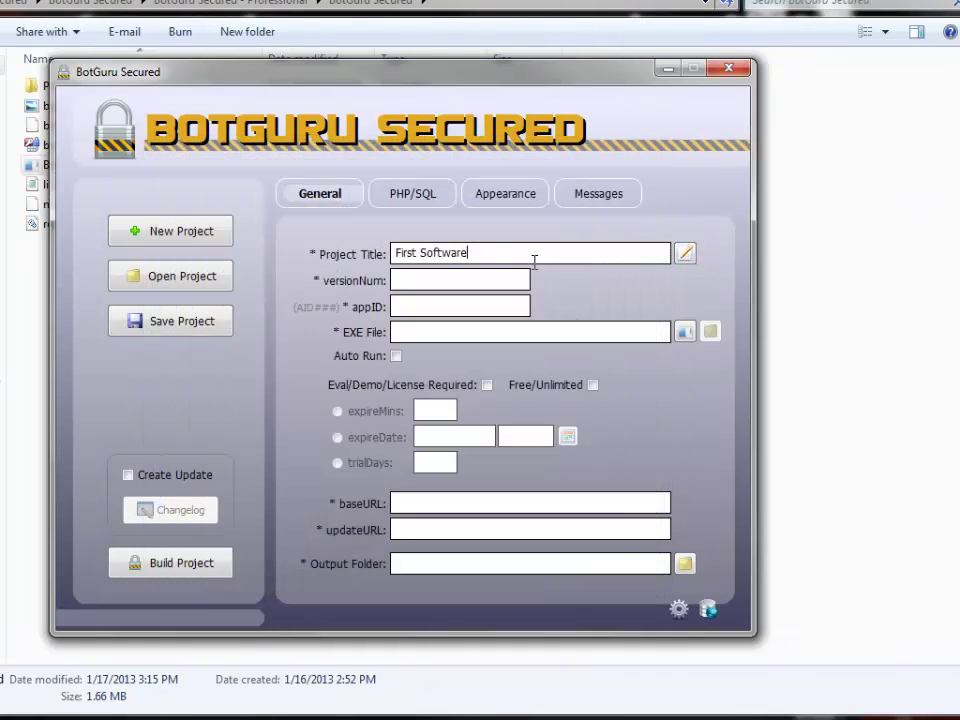
pyautogui.click(685, 255)
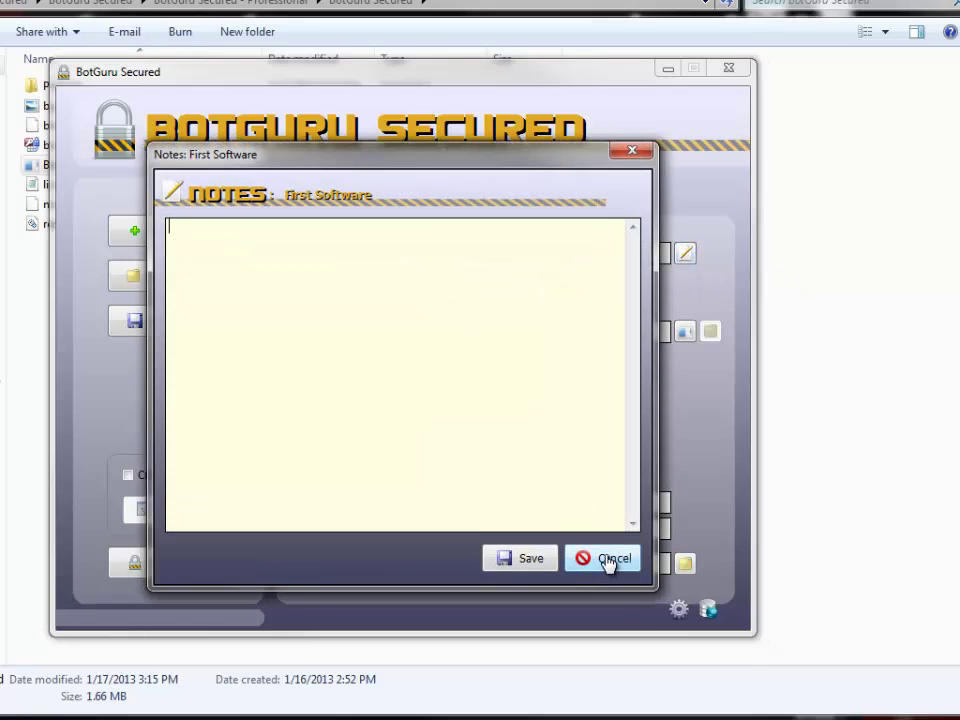
pyautogui.click(607, 570)
pyautogui.click(420, 280)
# Try several version numbers before settling versionNum at 1.
pyautogui.write('1')
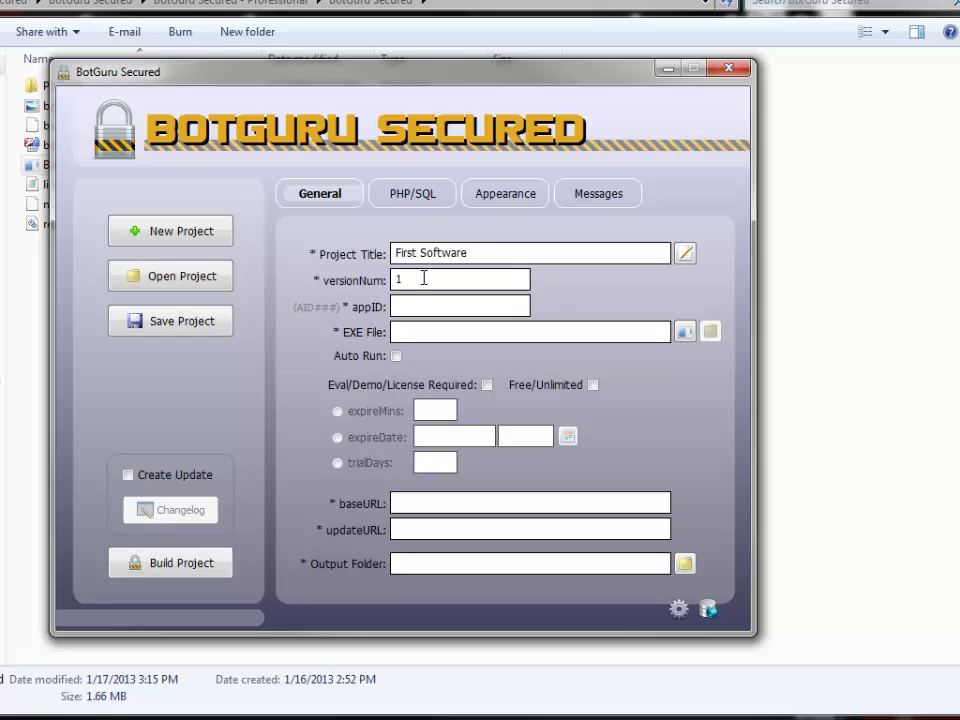
pyautogui.write('.0')
pyautogui.press('BackSpace')
pyautogui.write('1')
pyautogui.press('BackSpace')
pyautogui.write('.2')
pyautogui.moveTo(450, 277); pyautogui.dragTo(368, 283)
pyautogui.press('BackSpace')
pyautogui.write('.5')
pyautogui.press('BackSpace')
pyautogui.press('BackSpace')
pyautogui.write('1.0.1')
pyautogui.press('BackSpace')
pyautogui.press('BackSpace')
pyautogui.press('BackSpace')
pyautogui.press('BackSpace')
pyautogui.press('BackSpace')
pyautogui.write('1.01')
pyautogui.press('BackSpace')
pyautogui.write('01')
pyautogui.press('BackSpace')
pyautogui.press('BackSpace')
pyautogui.press('BackSpace')
pyautogui.press('BackSpace')
pyautogui.press('BackSpace')
# Enter 001 as the appID so it reads AID001.
pyautogui.click(424, 308)
pyautogui.write('001')
pyautogui.click(429, 280)
pyautogui.write('1')
pyautogui.doubleClick(413, 305)
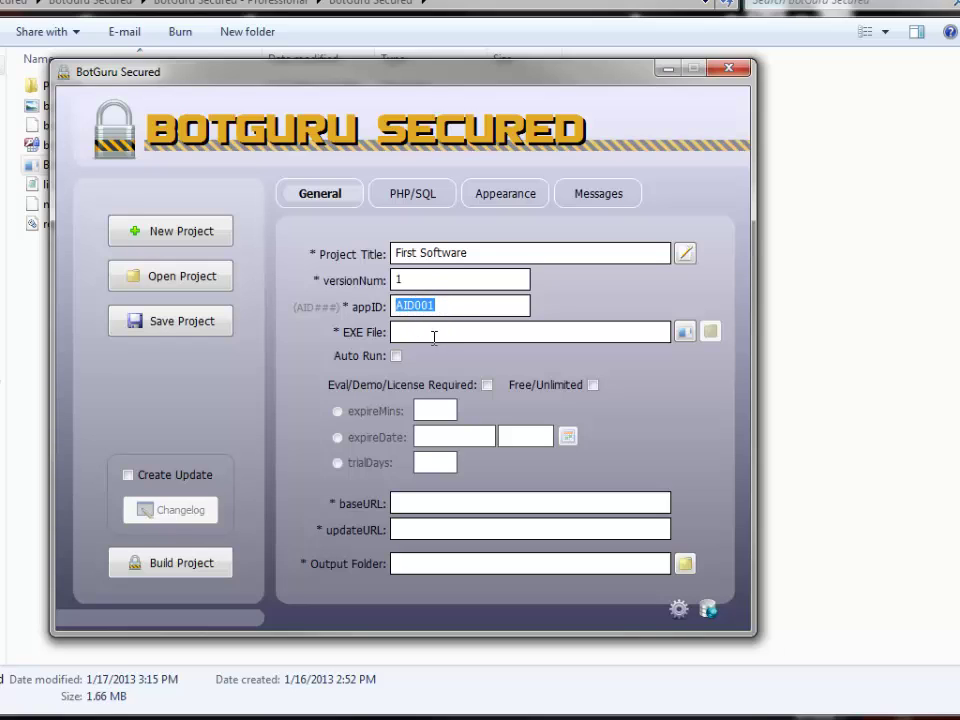
# Point EXE File to the BotGuru Secured.exe program in the Professional folder.
pyautogui.click(686, 333)
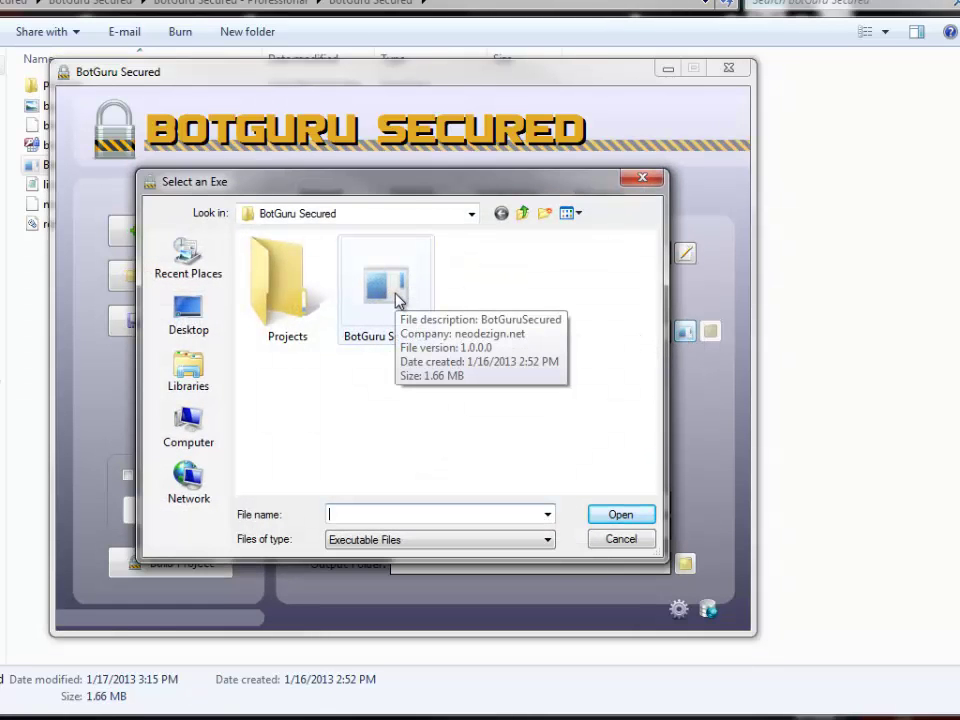
pyautogui.doubleClick(403, 316)
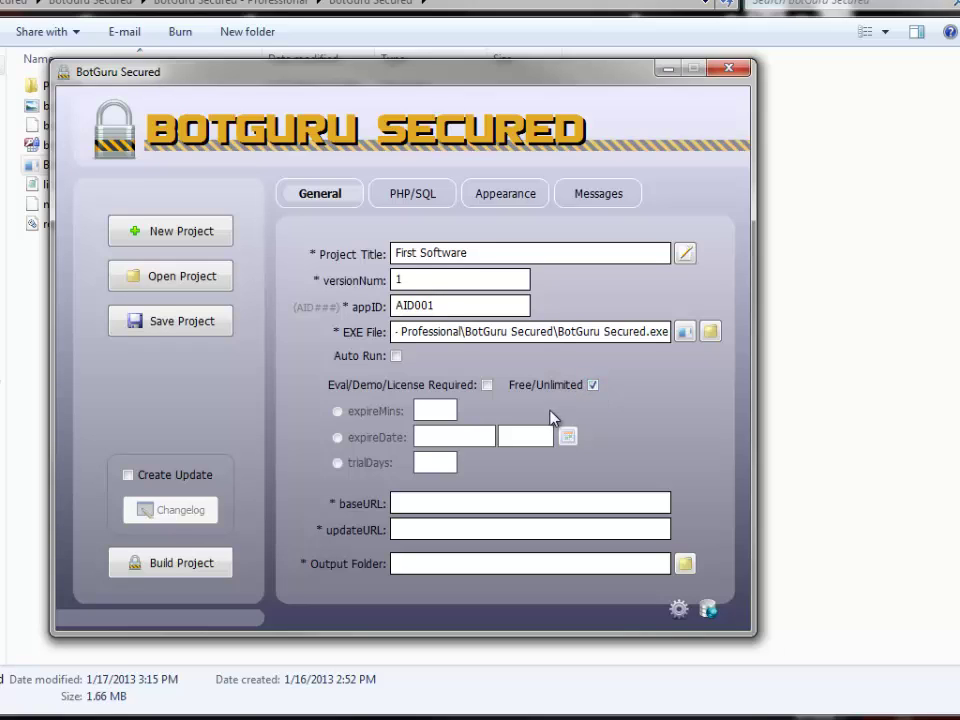
# Require an Eval/Demo licence, trying expireMins of 3 and then a trialDays expiry.
pyautogui.click(487, 385)
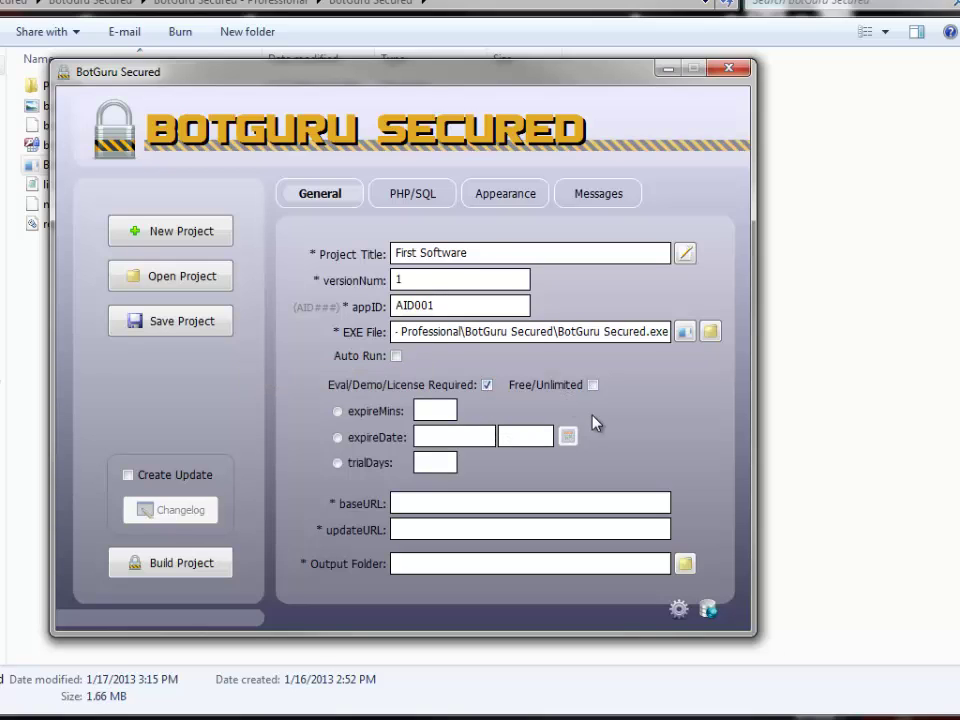
pyautogui.click(338, 412)
pyautogui.click(433, 409)
pyautogui.write('30')
pyautogui.press('BackSpace')
pyautogui.press('BackSpace')
pyautogui.click(339, 464)
# Switch to expireDate and try expiry dates of the 18th and 7/17/2014.
pyautogui.click(338, 438)
pyautogui.click(568, 437)
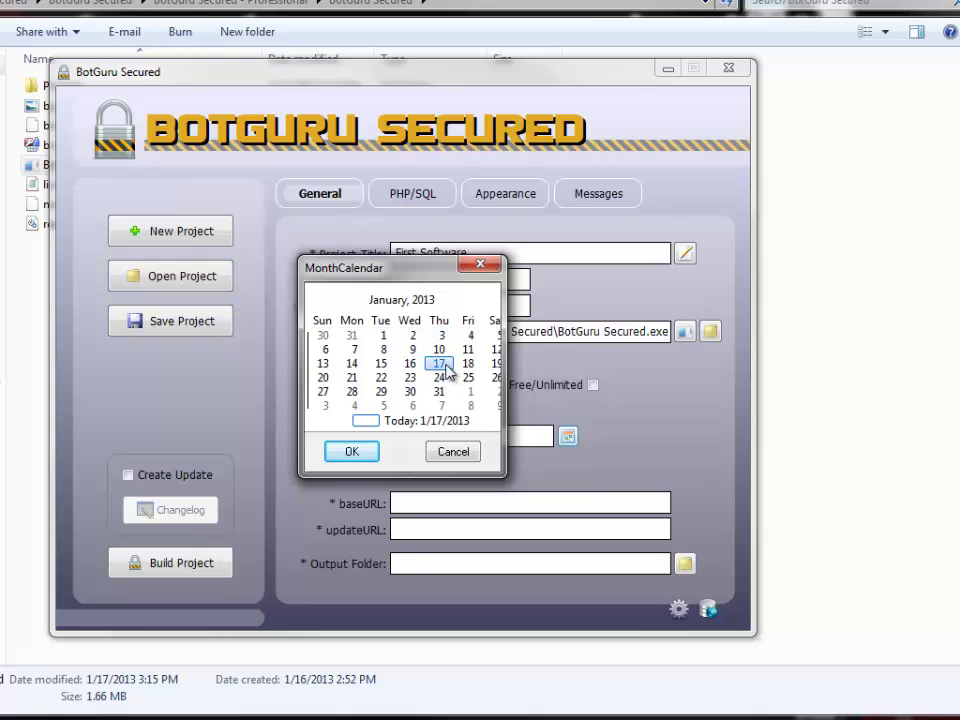
pyautogui.click(468, 366)
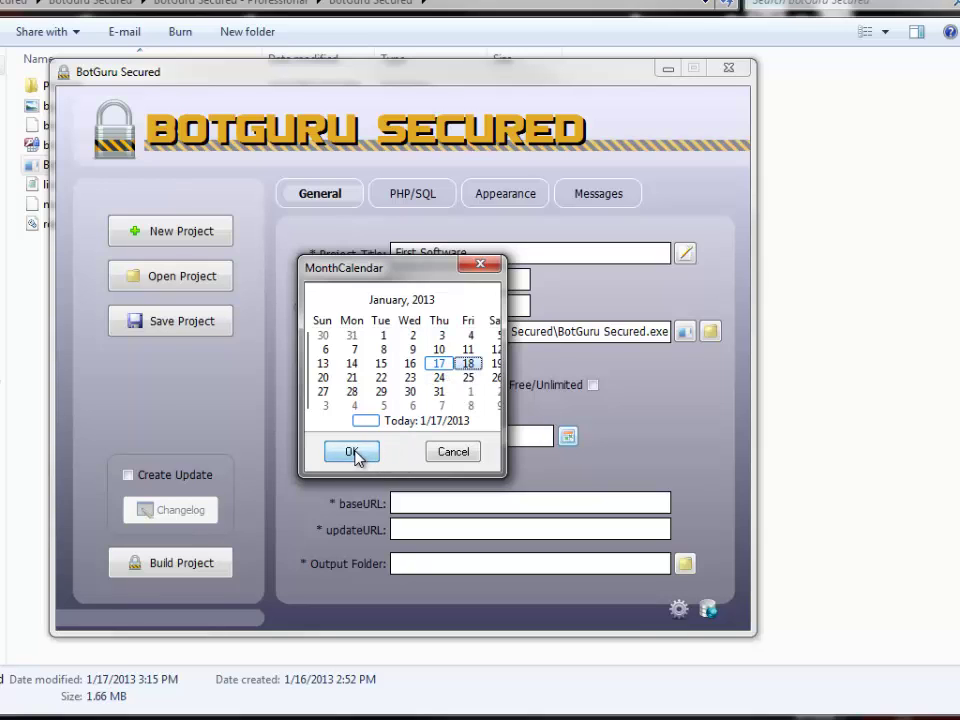
pyautogui.click(355, 453)
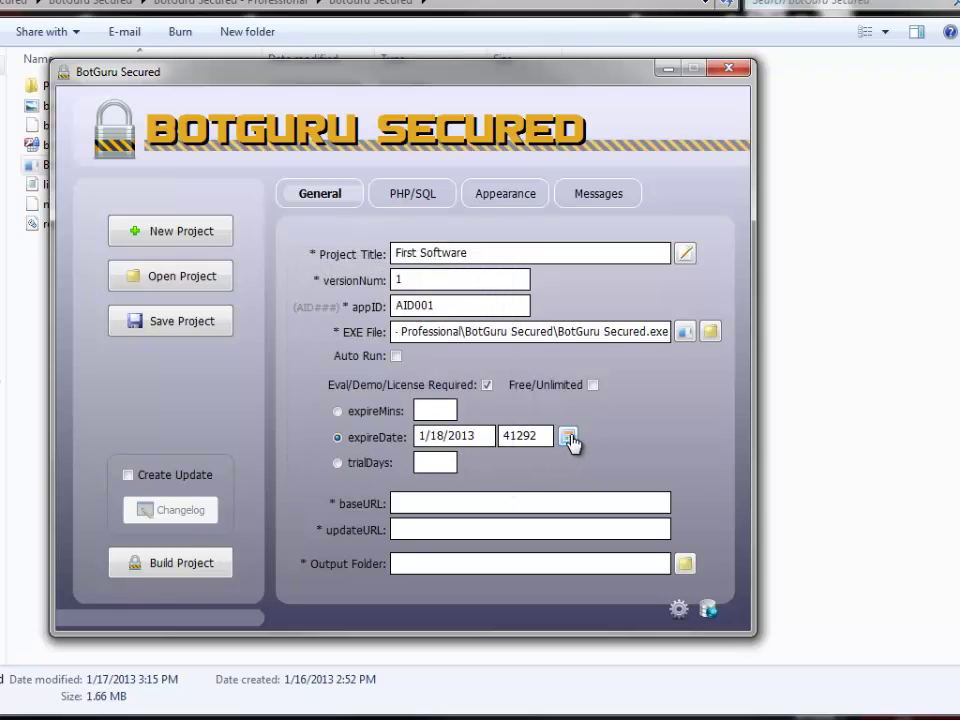
pyautogui.click(568, 437)
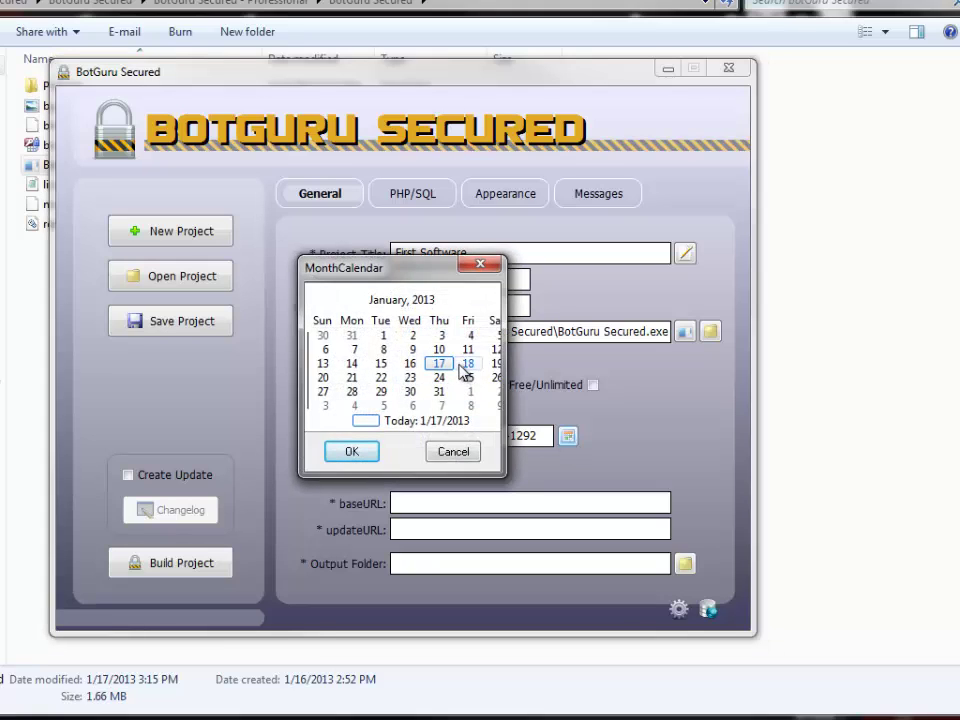
pyautogui.click(400, 302)
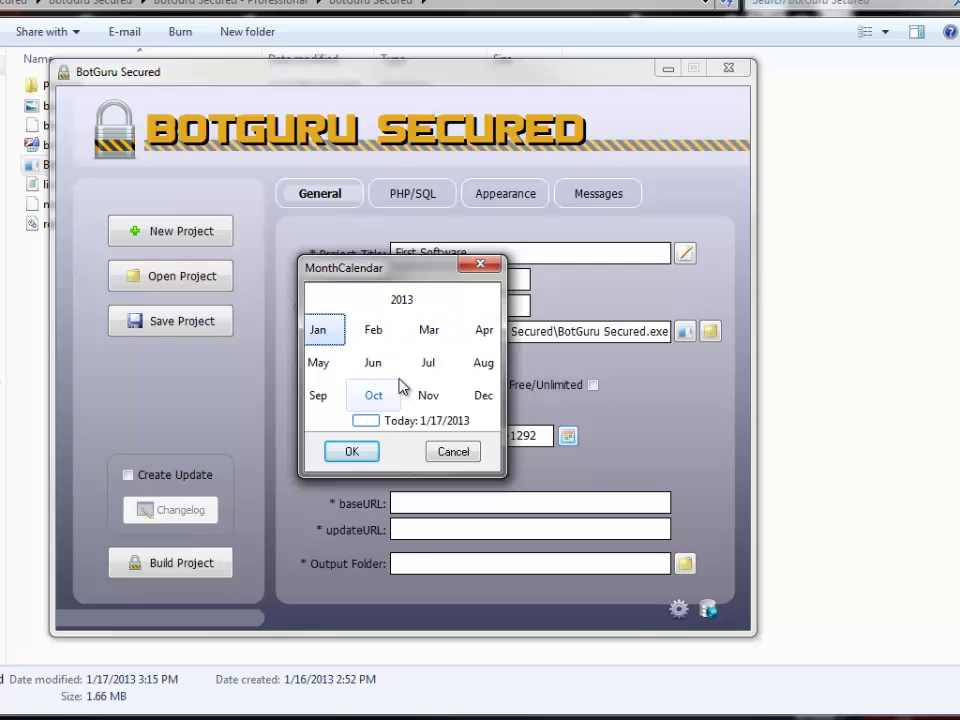
pyautogui.click(405, 302)
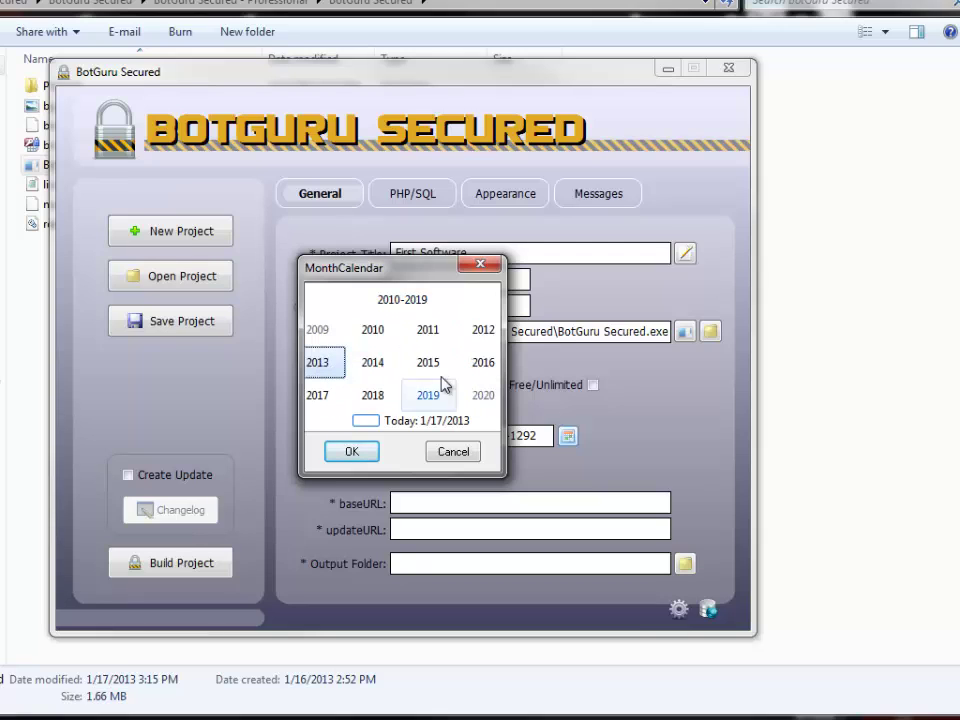
pyautogui.click(376, 366)
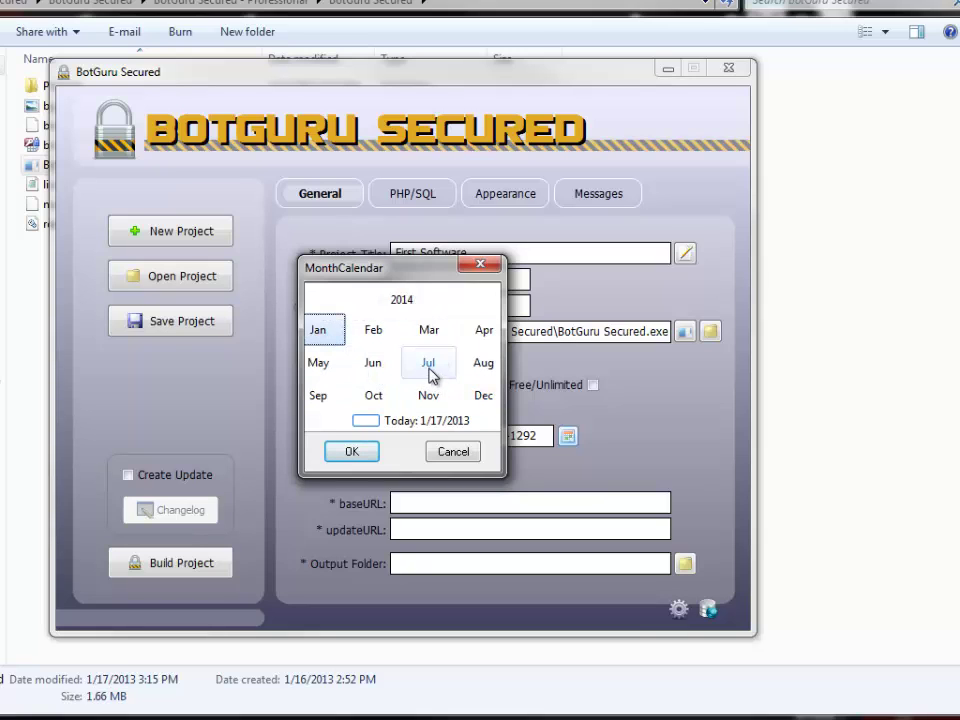
pyautogui.click(428, 365)
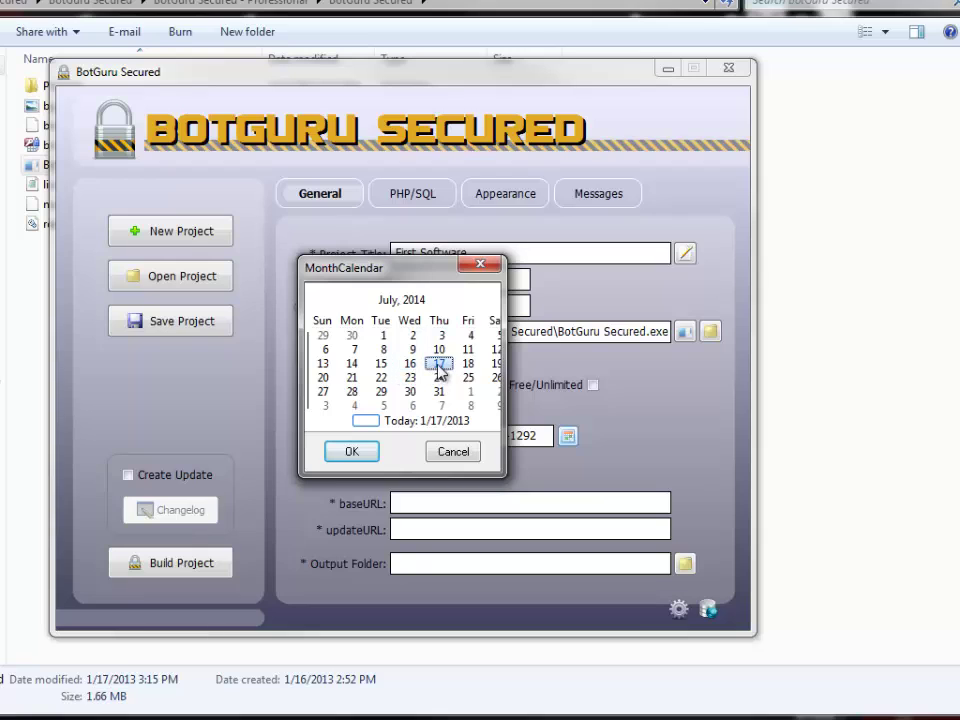
pyautogui.click(439, 366)
pyautogui.click(352, 451)
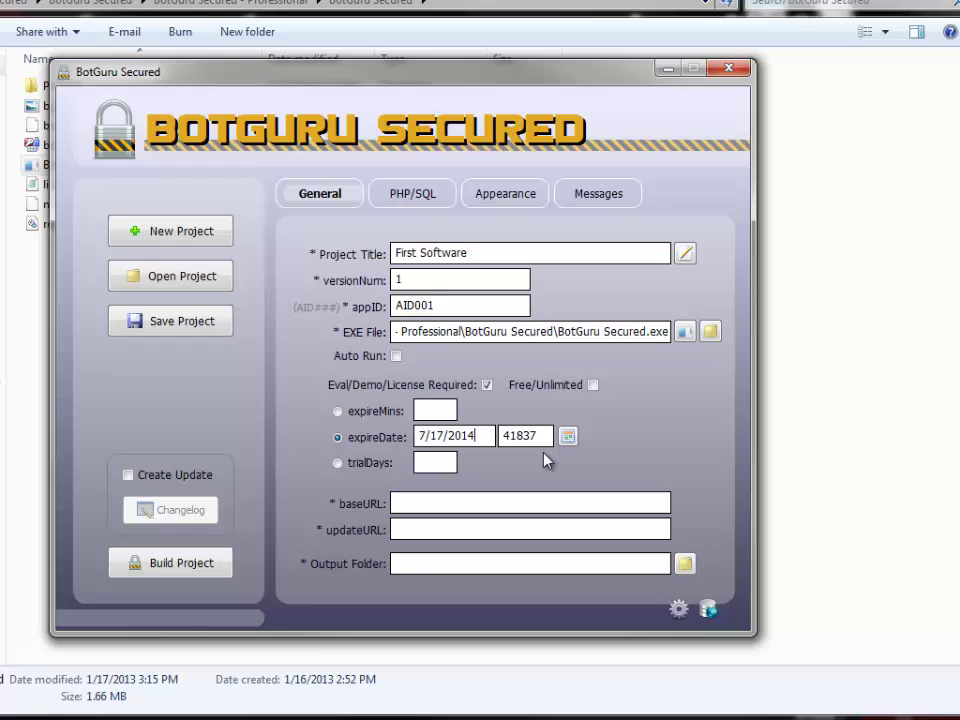
# Change the expiry date to 1/16/2013.
pyautogui.click(567, 438)
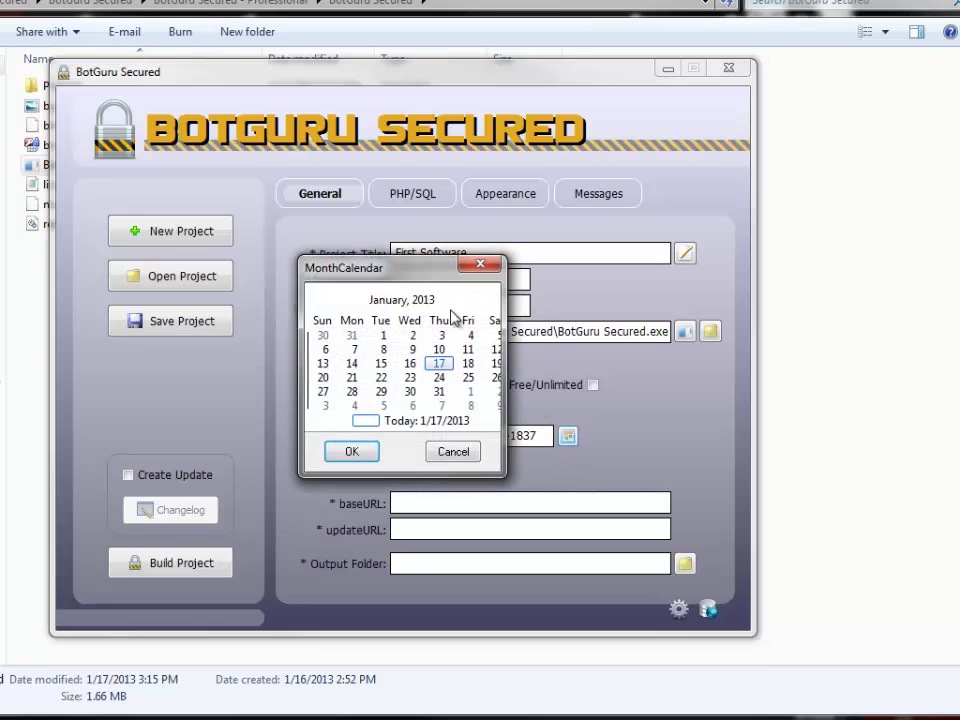
pyautogui.click(412, 365)
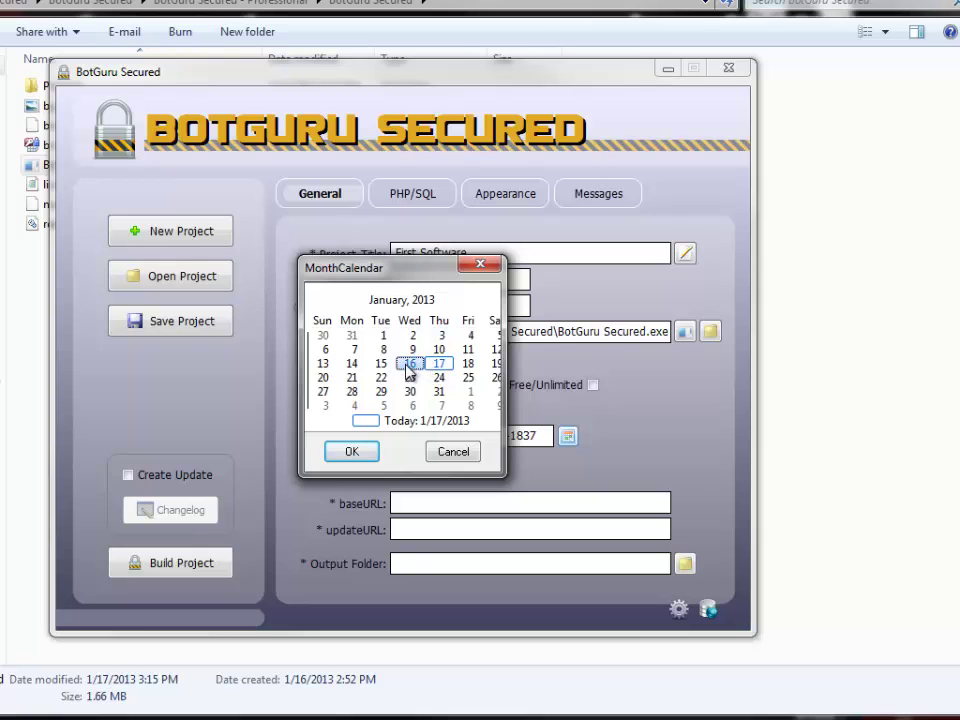
pyautogui.click(364, 454)
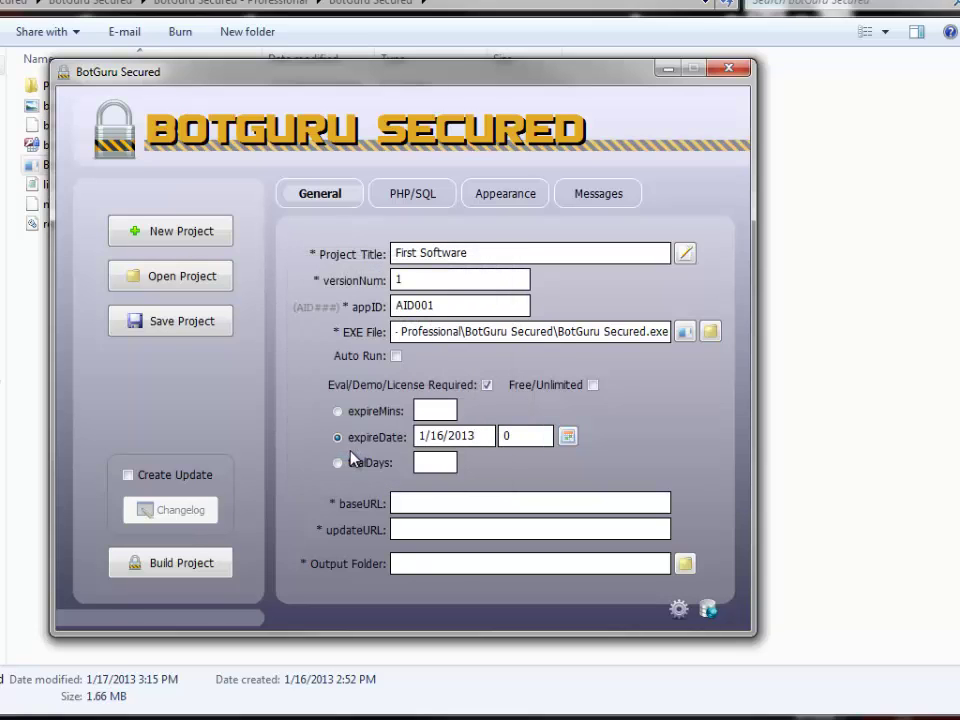
pyautogui.doubleClick(510, 436)
# Enter the base URL ending in /securdb and select it for copying.
pyautogui.click(412, 503)
pyautogui.write('https://mysite.com')
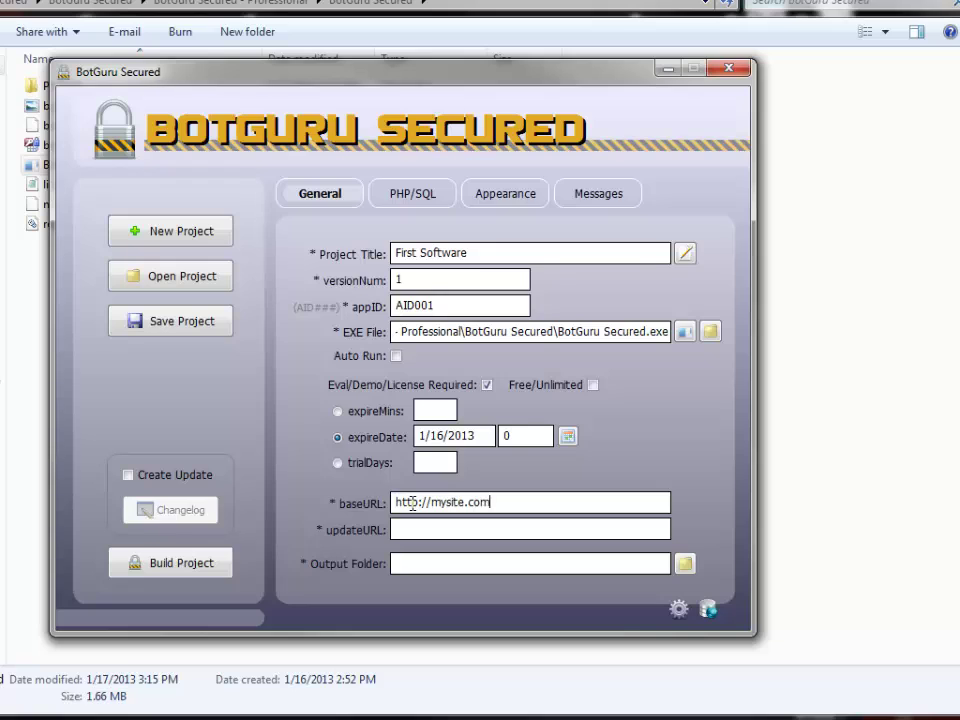
pyautogui.write('/securdb')
pyautogui.moveTo(551, 507); pyautogui.dragTo(375, 501)
pyautogui.hotkey('ctrl', 'c')
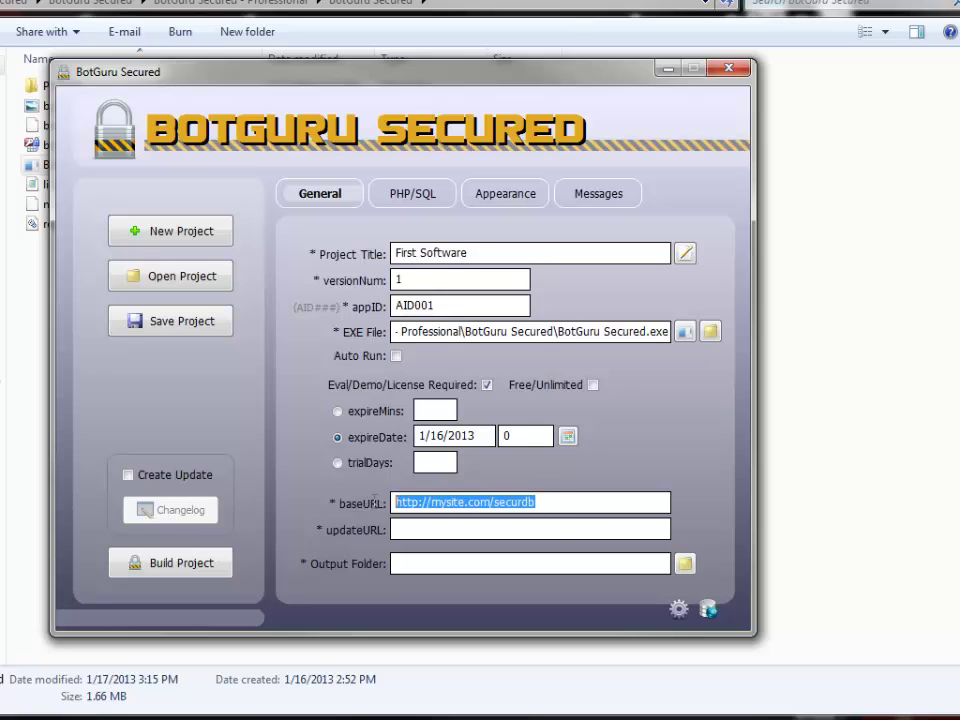
# Paste the base URL into updateURL and end it with _AID001/updates.
pyautogui.click(401, 529)
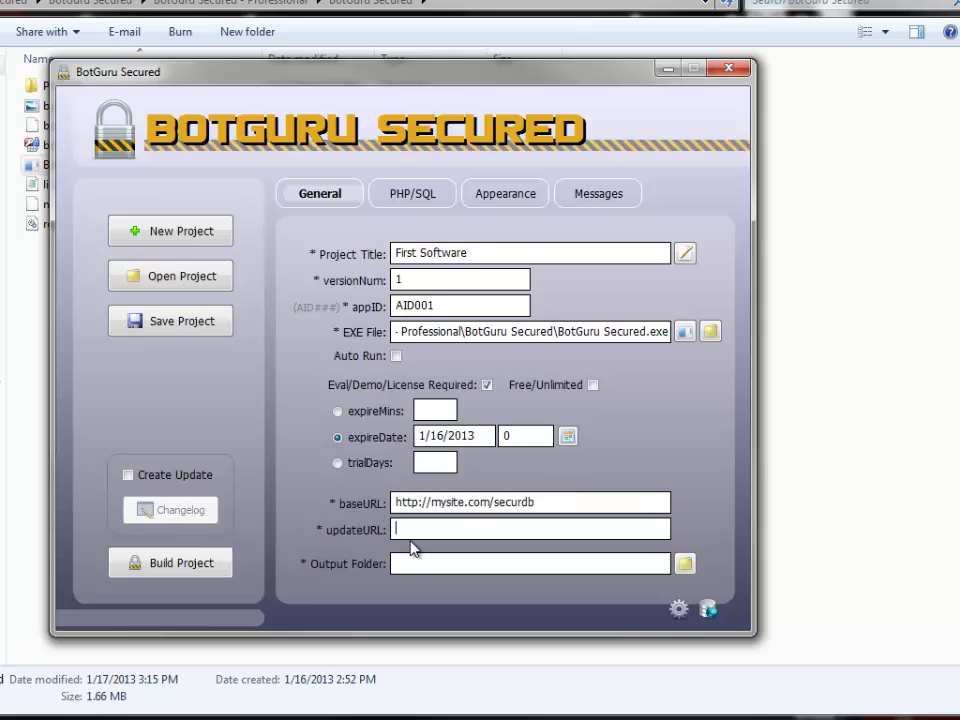
pyautogui.hotkey('ctrl', 'v')
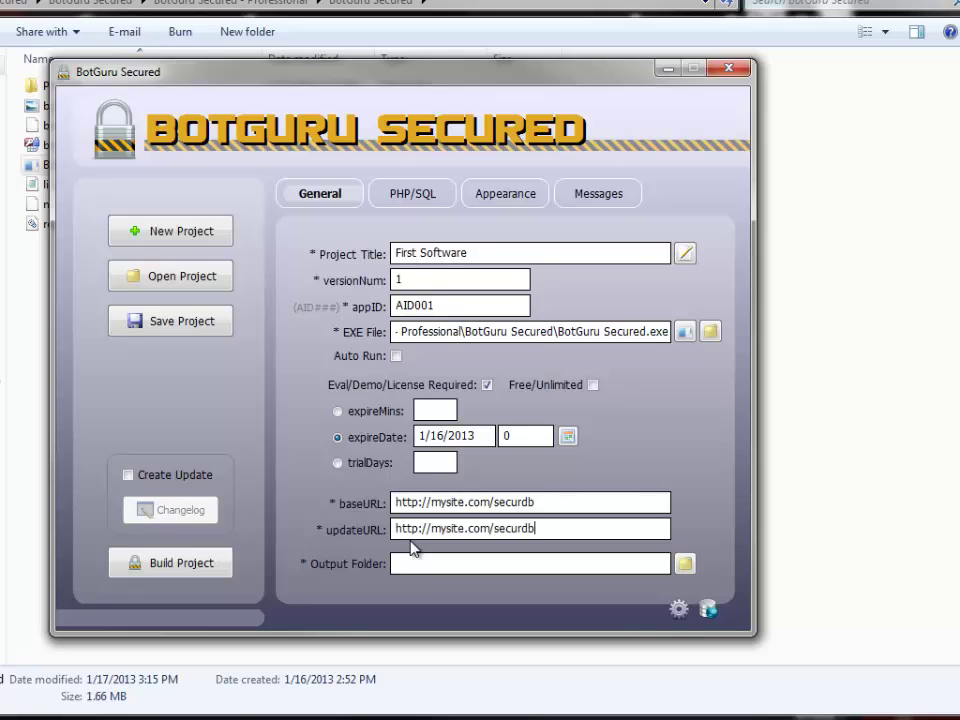
pyautogui.press('BackSpace')
pyautogui.press('BackSpace')
pyautogui.press('BackSpace')
pyautogui.press('BackSpace')
pyautogui.press('BackSpace')
pyautogui.press('BackSpace')
pyautogui.press('BackSpace')
pyautogui.write('_AID001/upda')
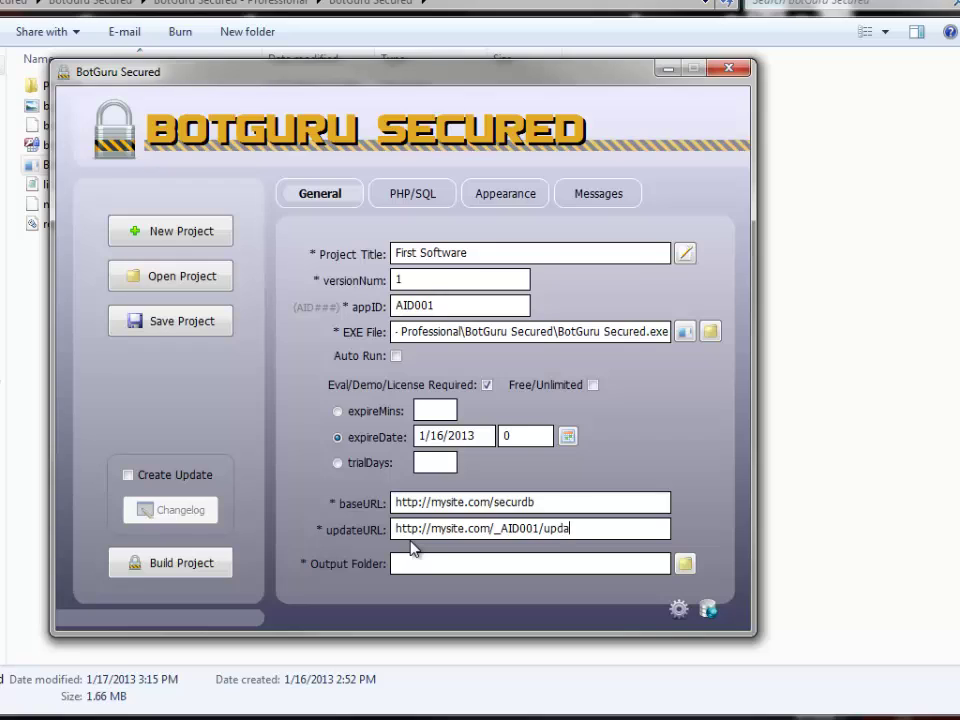
pyautogui.write('tes')
# Set the Output Folder to Desktop and open PHP/SQL, declining the global config.
pyautogui.click(684, 564)
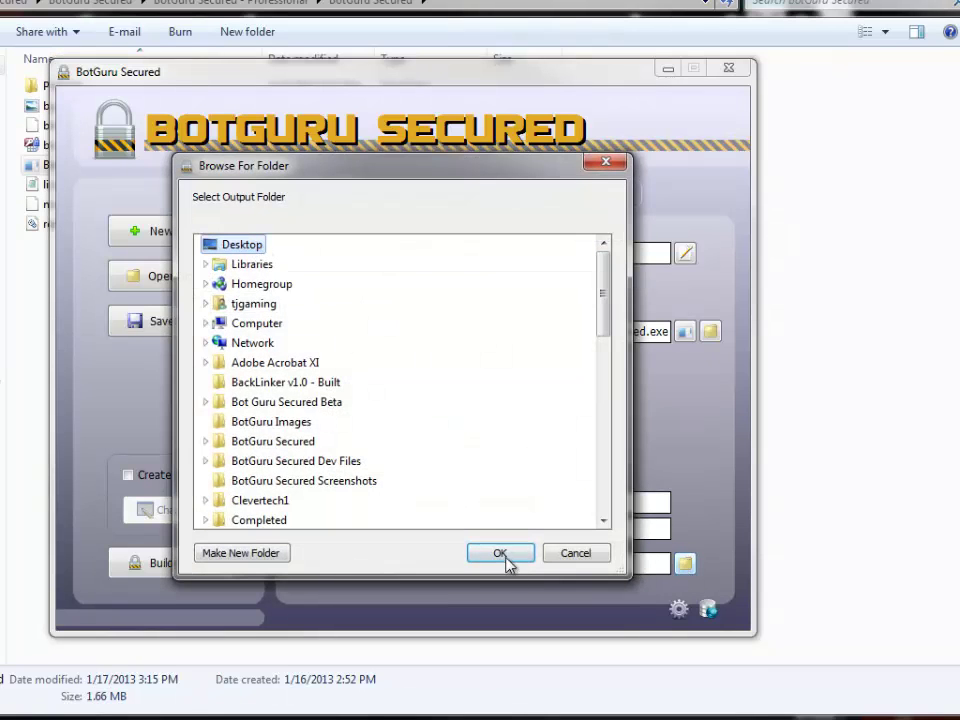
pyautogui.click(500, 555)
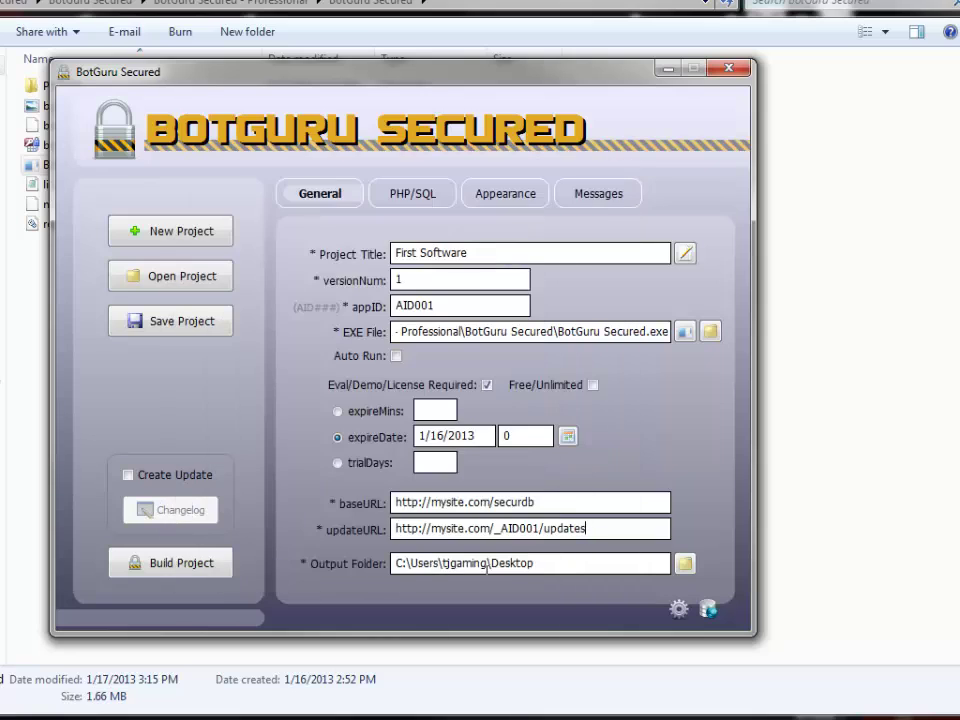
pyautogui.click(411, 198)
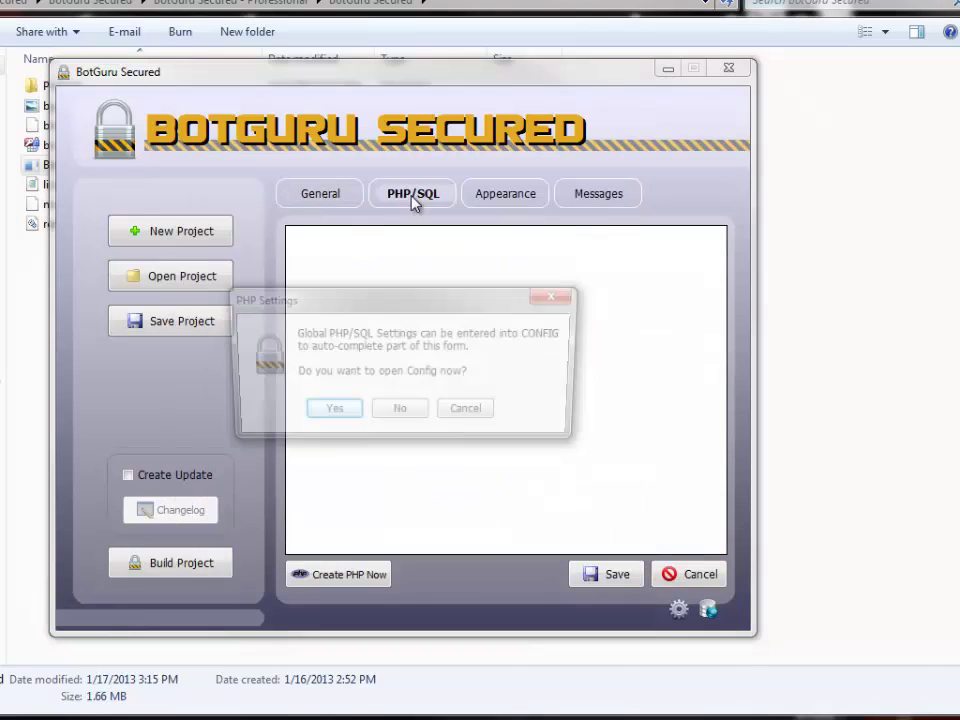
pyautogui.click(397, 412)
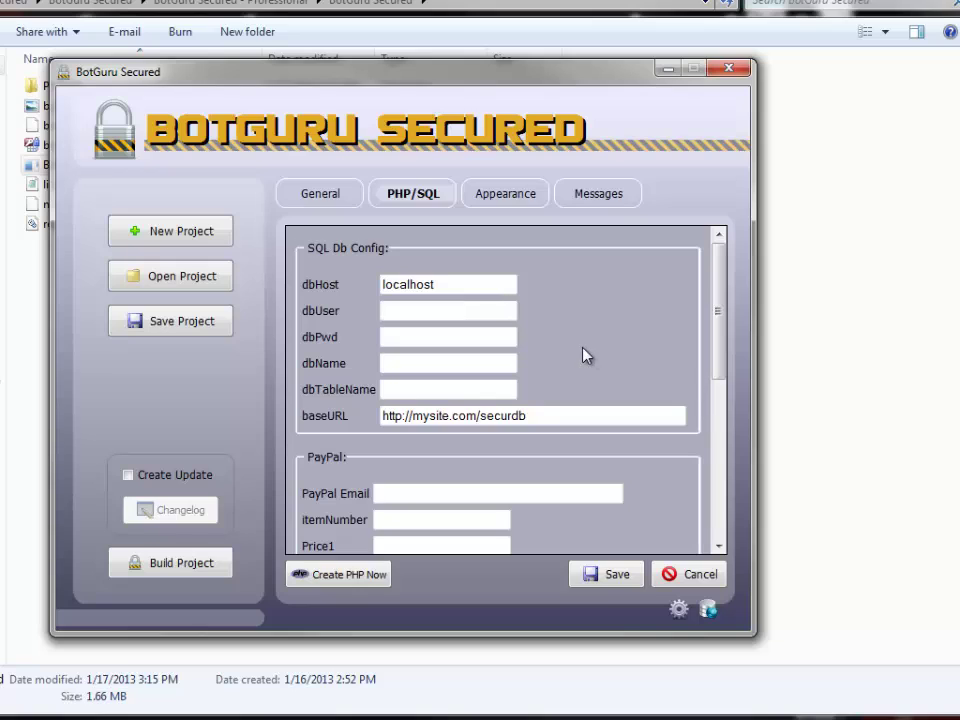
pyautogui.click(678, 610)
pyautogui.click(401, 410)
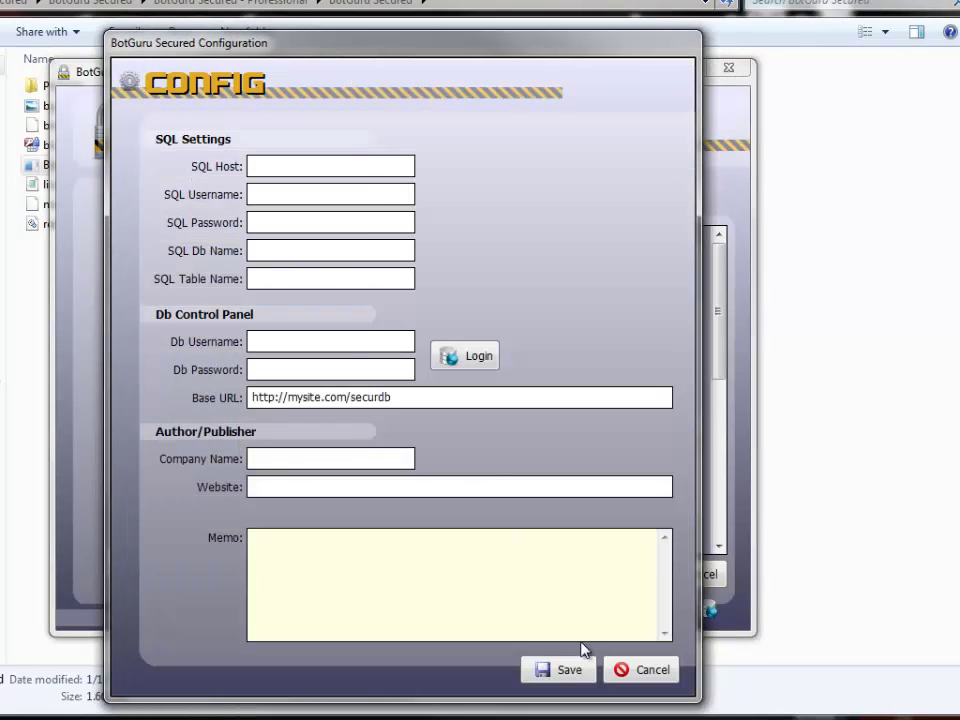
pyautogui.click(662, 667)
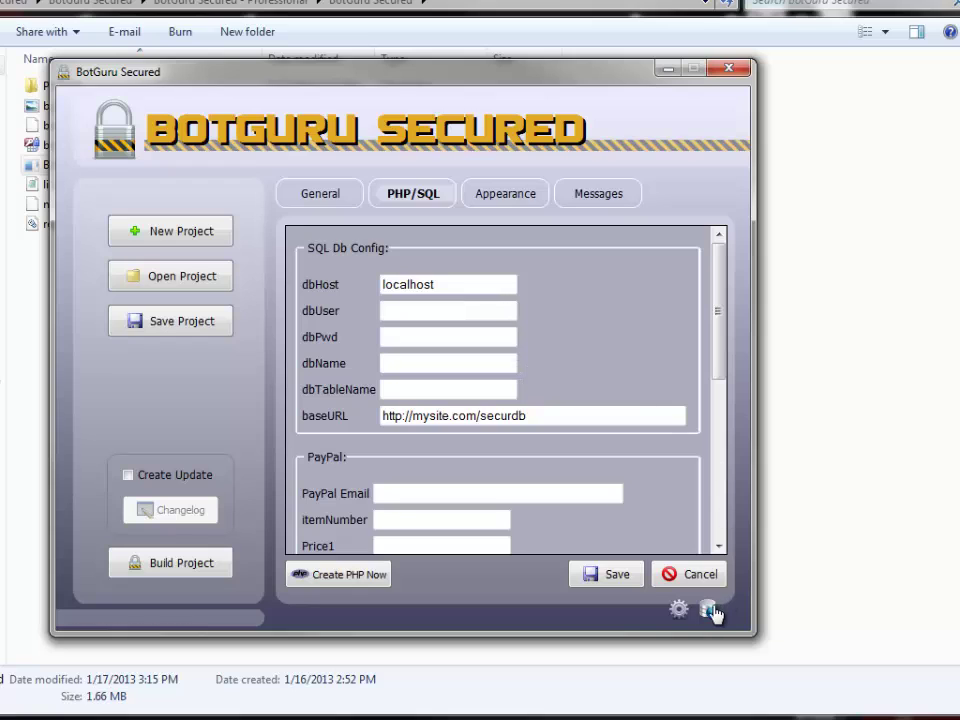
pyautogui.moveTo(722, 360); pyautogui.dragTo(714, 446)
pyautogui.click(405, 320)
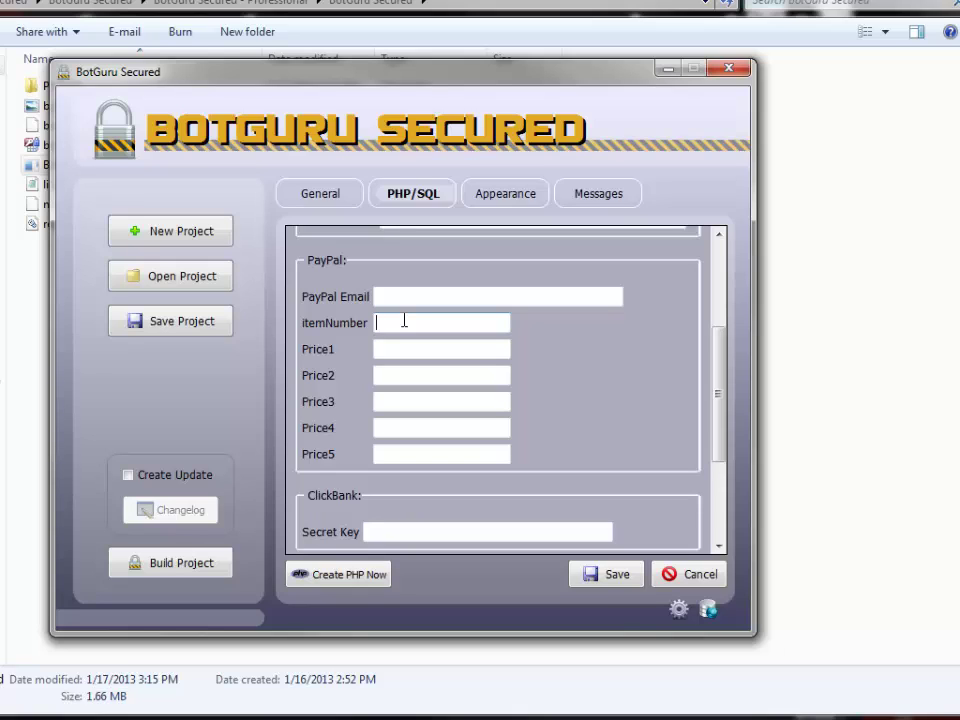
# Enter item number 001 and prices 25, 50, 75, 100 and 150.
pyautogui.write('001')
pyautogui.press('Tab')
pyautogui.write('25')
pyautogui.press('Tab')
pyautogui.write('50')
pyautogui.press('Tab')
pyautogui.write('75')
pyautogui.press('Tab')
pyautogui.write('100')
pyautogui.press('Tab')
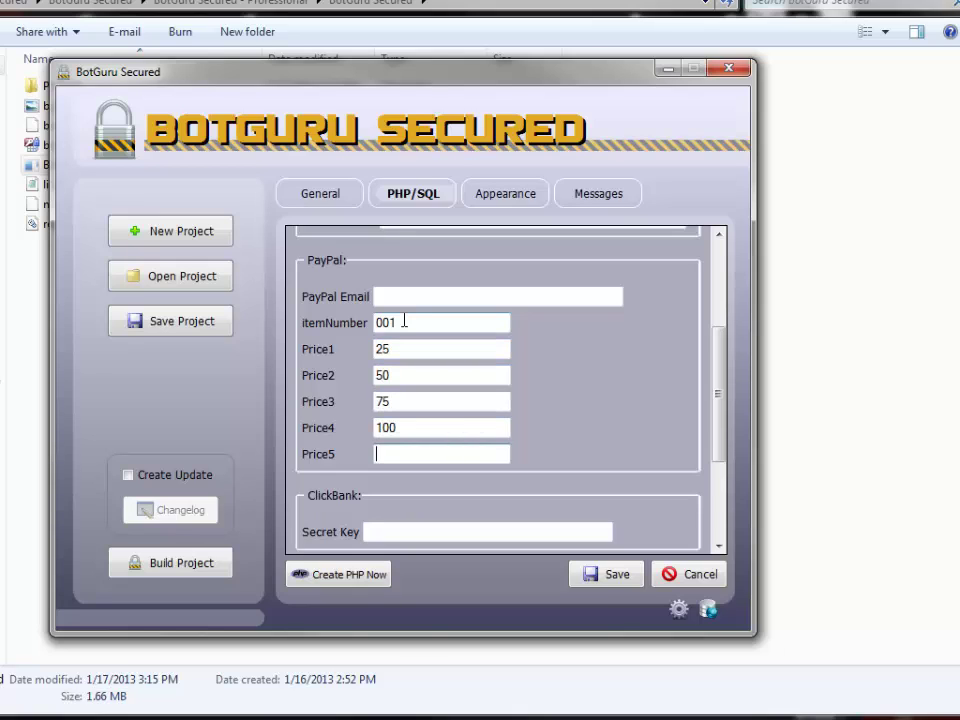
pyautogui.write('150')
# Look over the ClickBank secret key and download link fields further down.
pyautogui.scroll(-4, 561, 413)
pyautogui.click(395, 352)
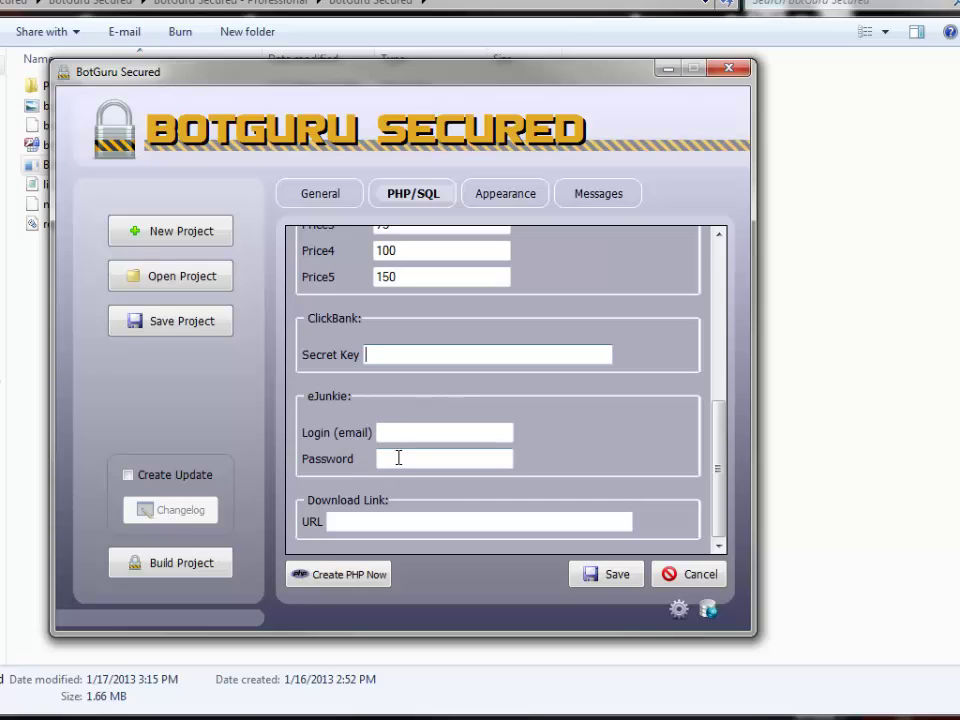
pyautogui.click(339, 521)
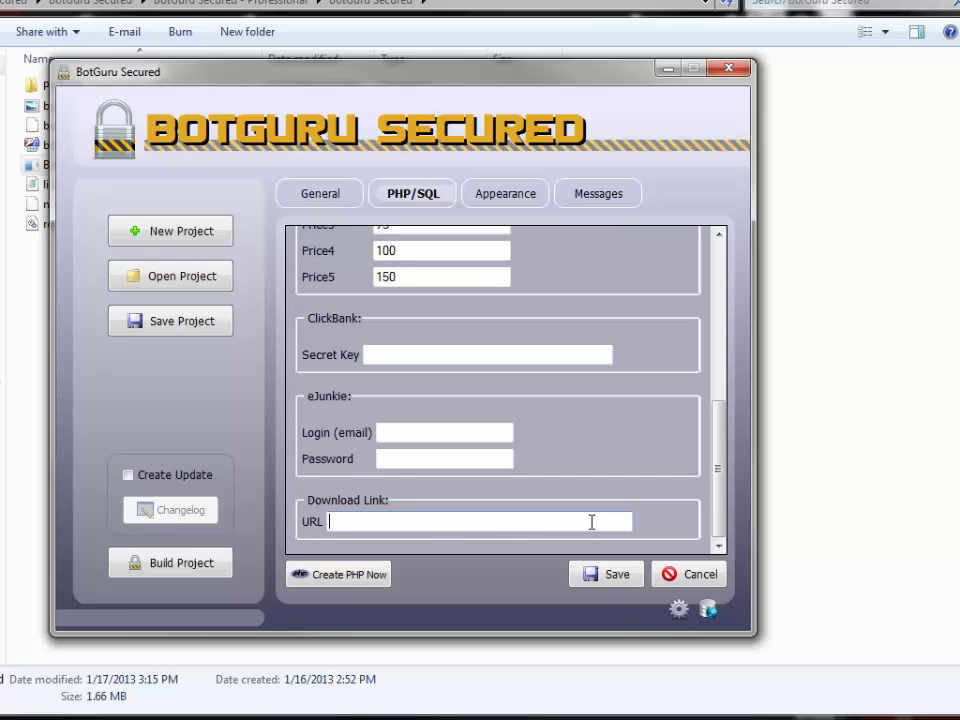
pyautogui.scroll(10, 579, 500)
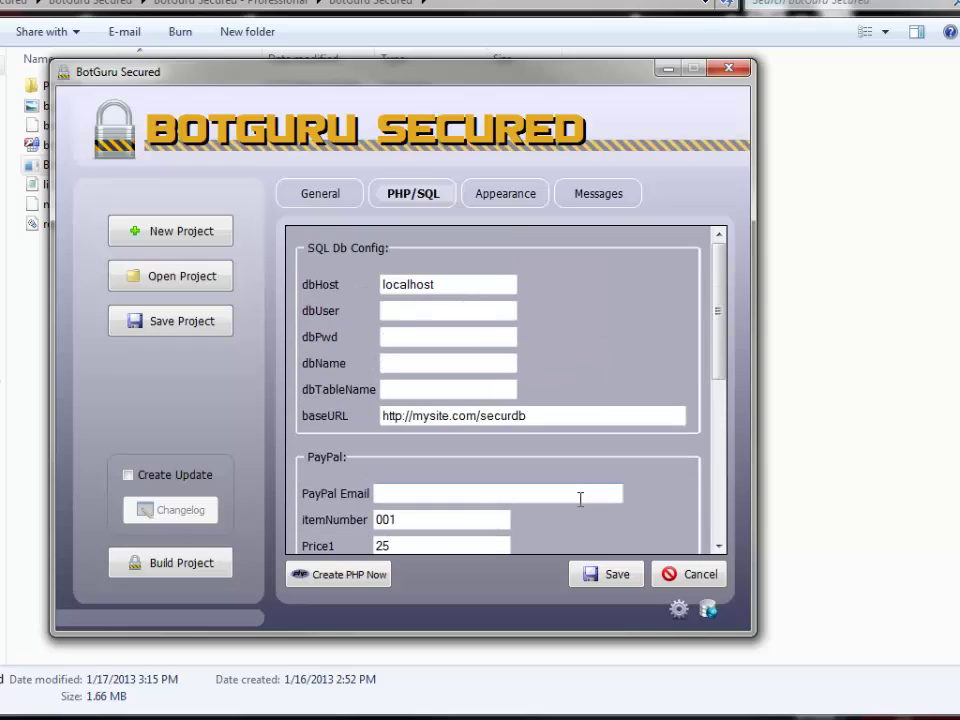
# On the Appearance tab, set the Background JPG to bg.jpg.
pyautogui.click(489, 200)
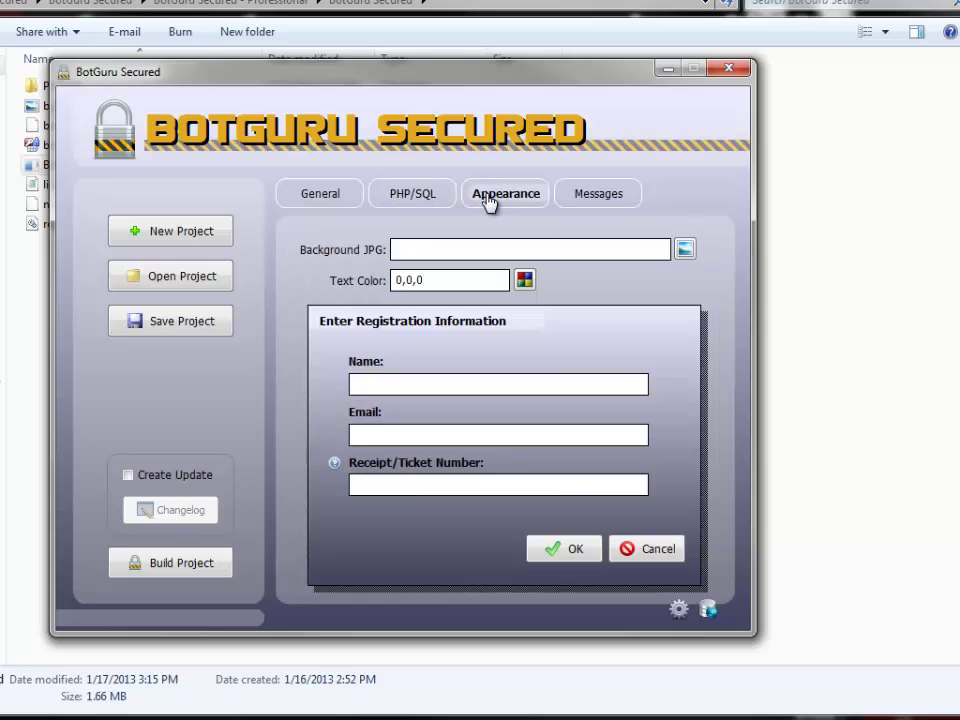
pyautogui.click(685, 253)
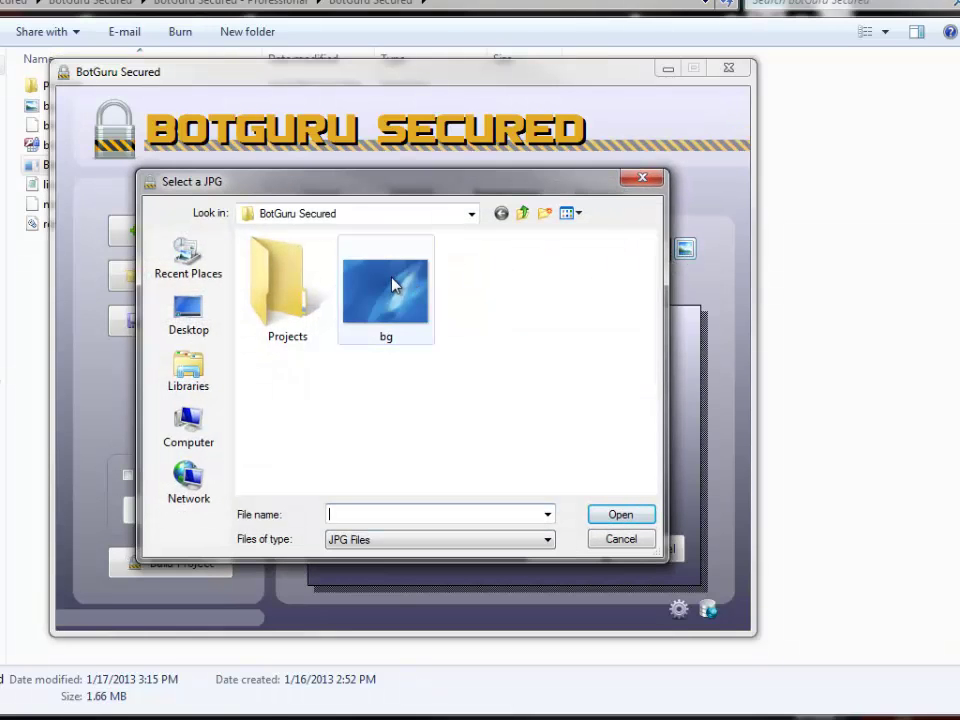
pyautogui.doubleClick(393, 285)
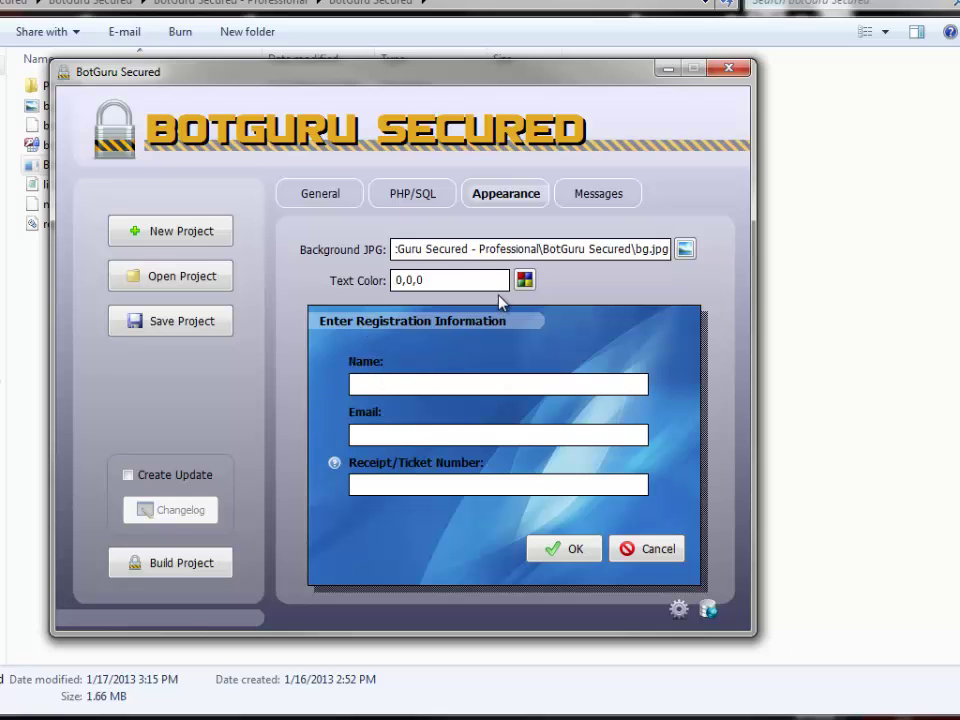
pyautogui.click(250, 4)
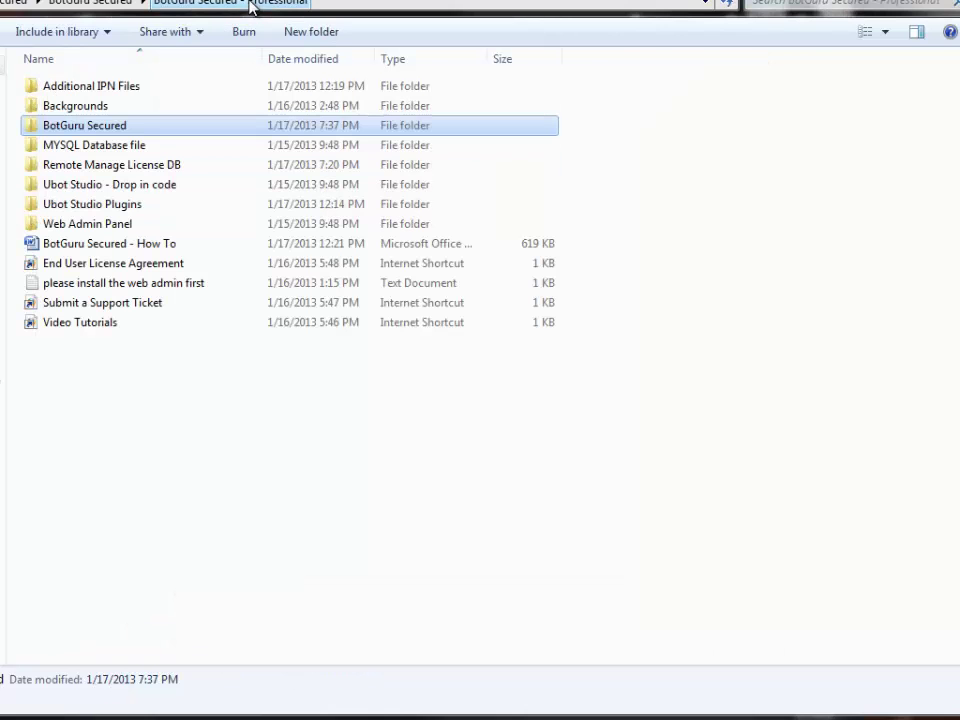
pyautogui.doubleClick(86, 107)
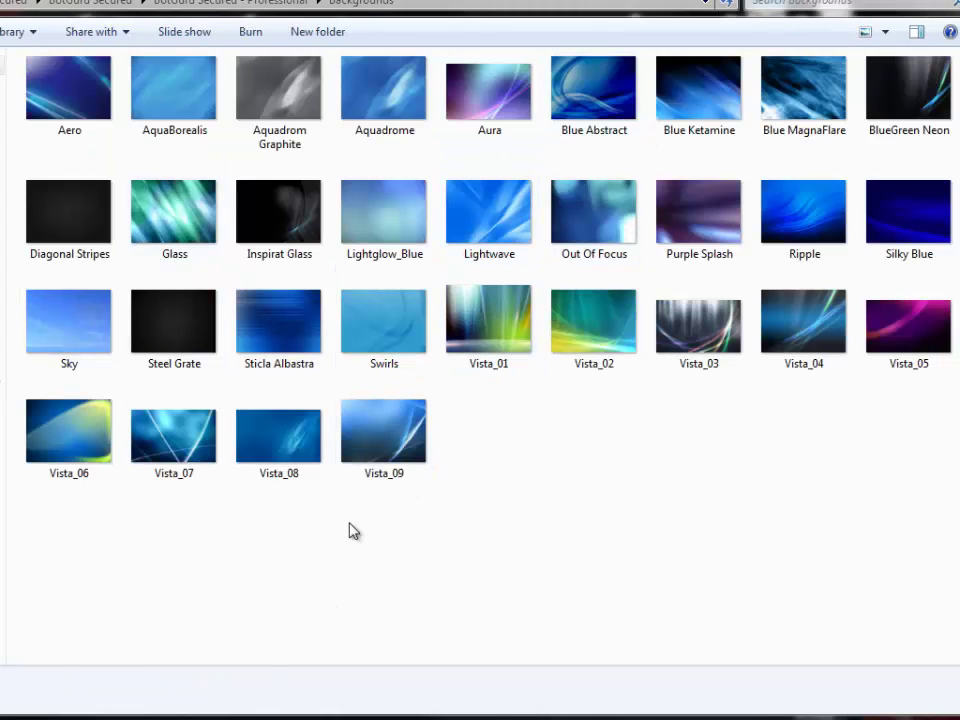
pyautogui.hotkey('alt', 'Tab')
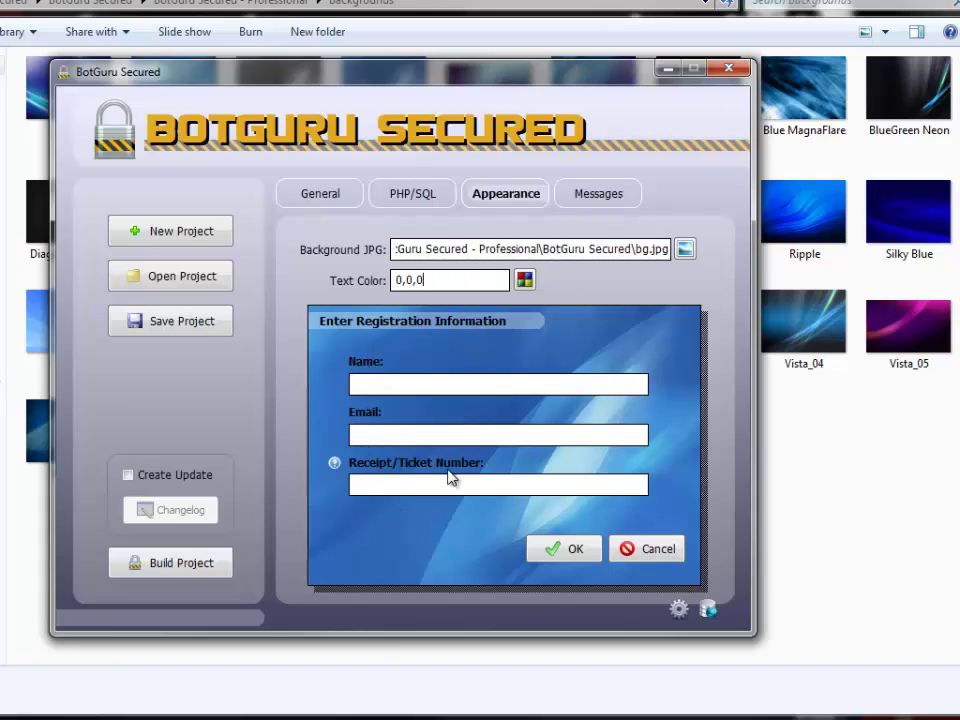
# Set the registration screen's Text Color to white (255,255,255).
pyautogui.click(525, 282)
pyautogui.click(488, 372)
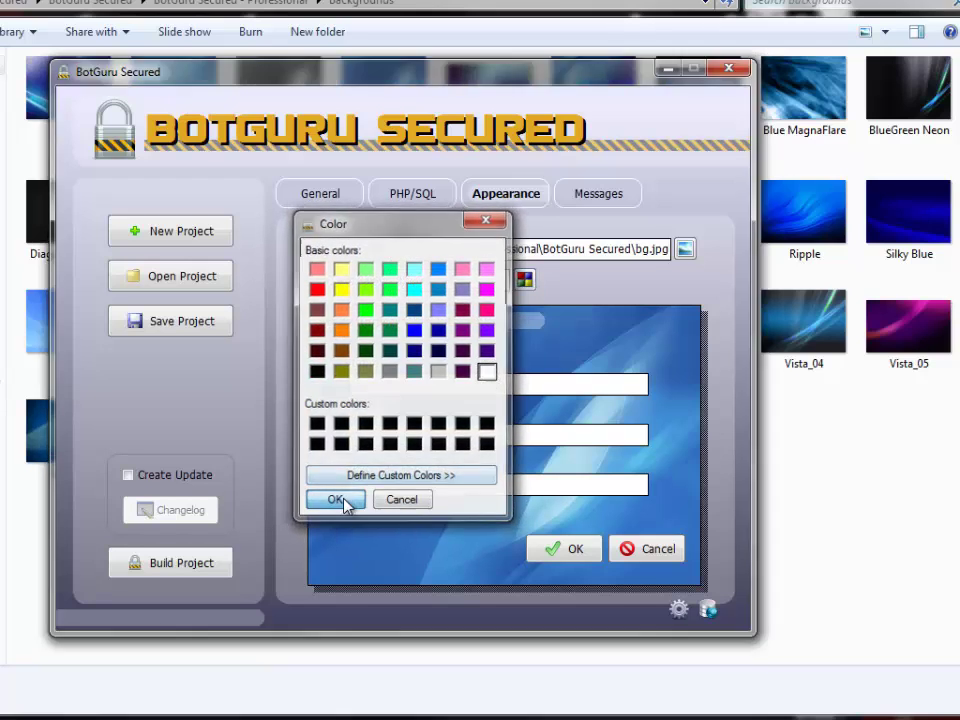
pyautogui.click(336, 501)
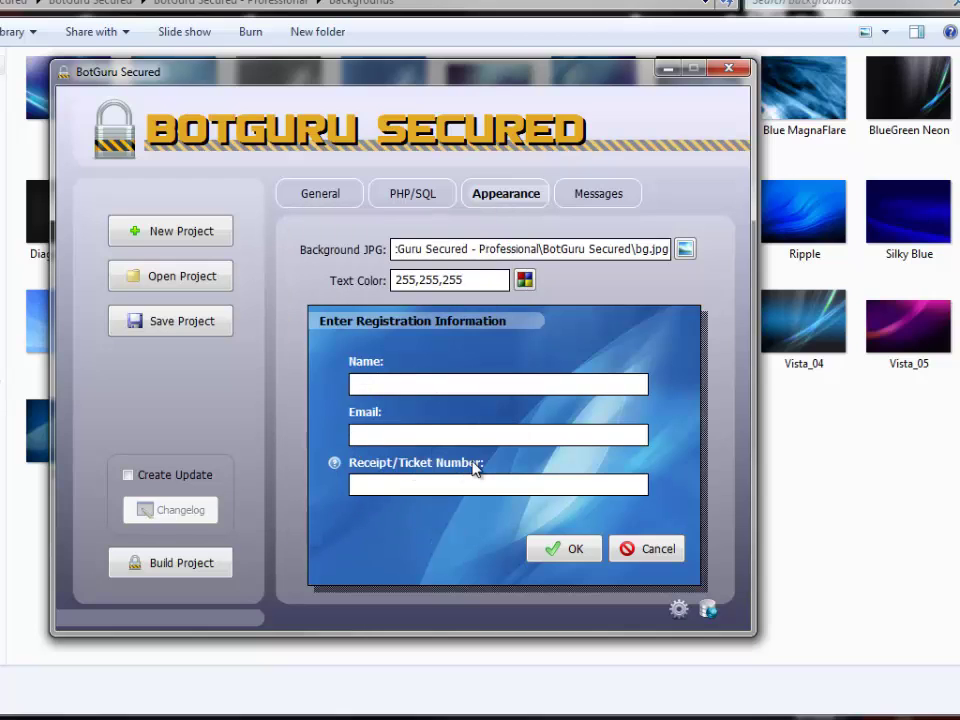
# On the Messages tab, fill all project messages with the default texts.
pyautogui.click(587, 195)
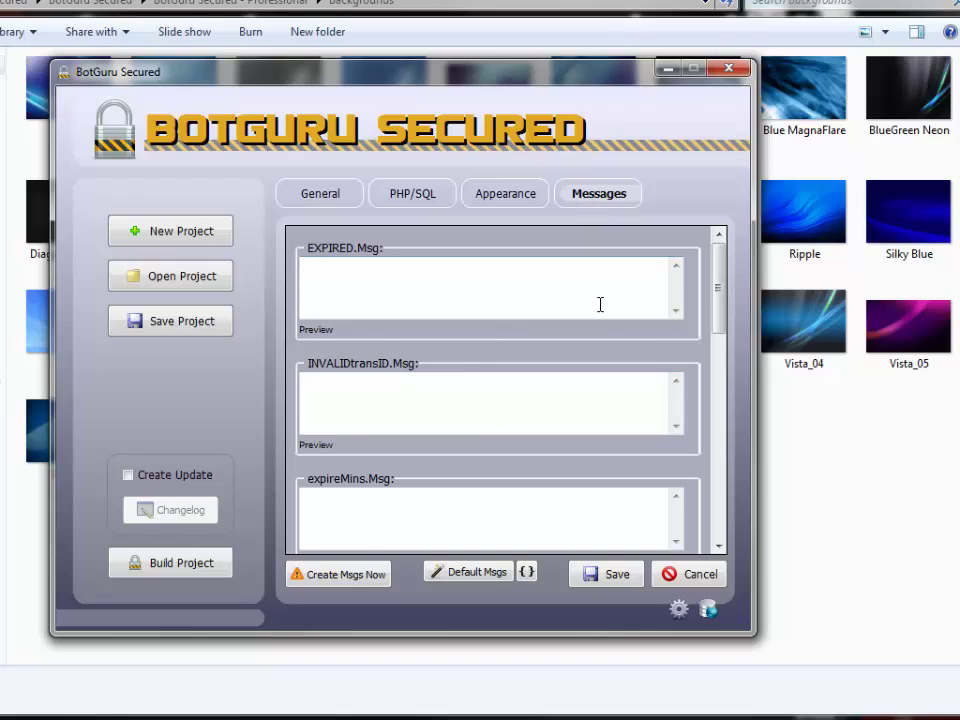
pyautogui.moveTo(718, 300)
pyautogui.mouseDown()
pyautogui.moveTo(714, 507)
pyautogui.moveTo(703, 289)
pyautogui.mouseUp()
pyautogui.click(470, 578)
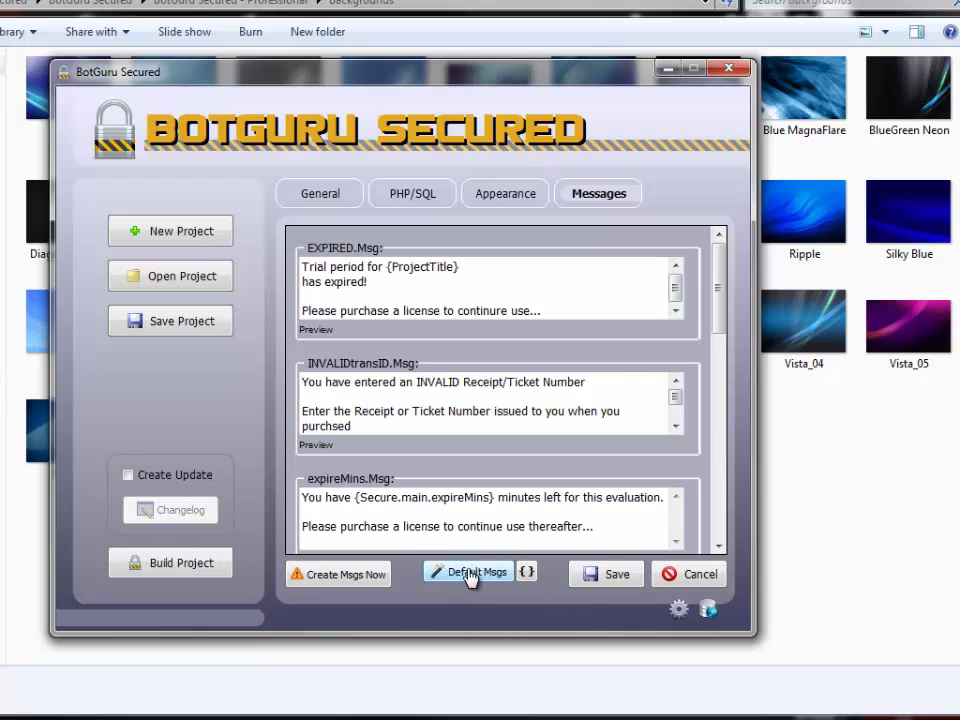
pyautogui.click(527, 575)
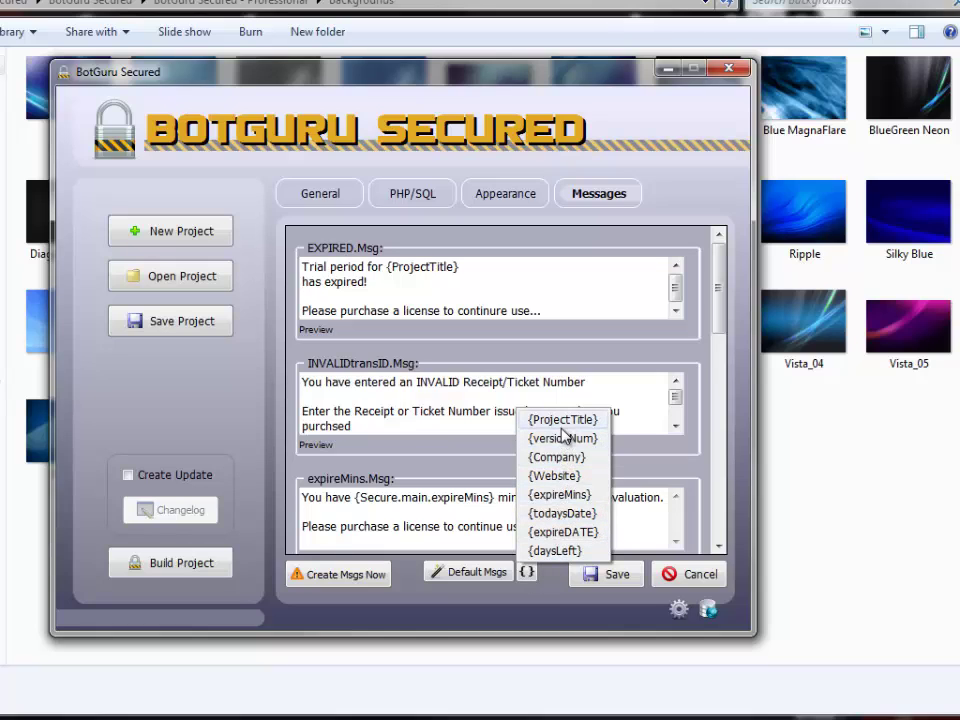
pyautogui.click(455, 402)
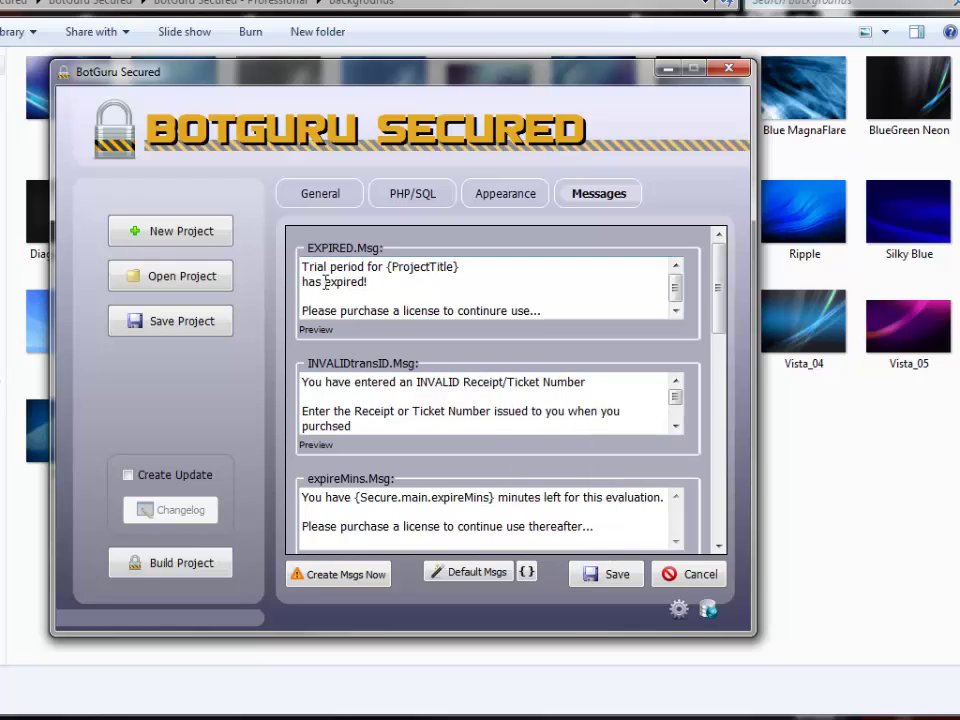
# Preview the EXPIRED.Msg trial-expired message, then close the preview.
pyautogui.scroll(-2, 401, 311)
pyautogui.scroll(2, 399, 309)
pyautogui.click(399, 310)
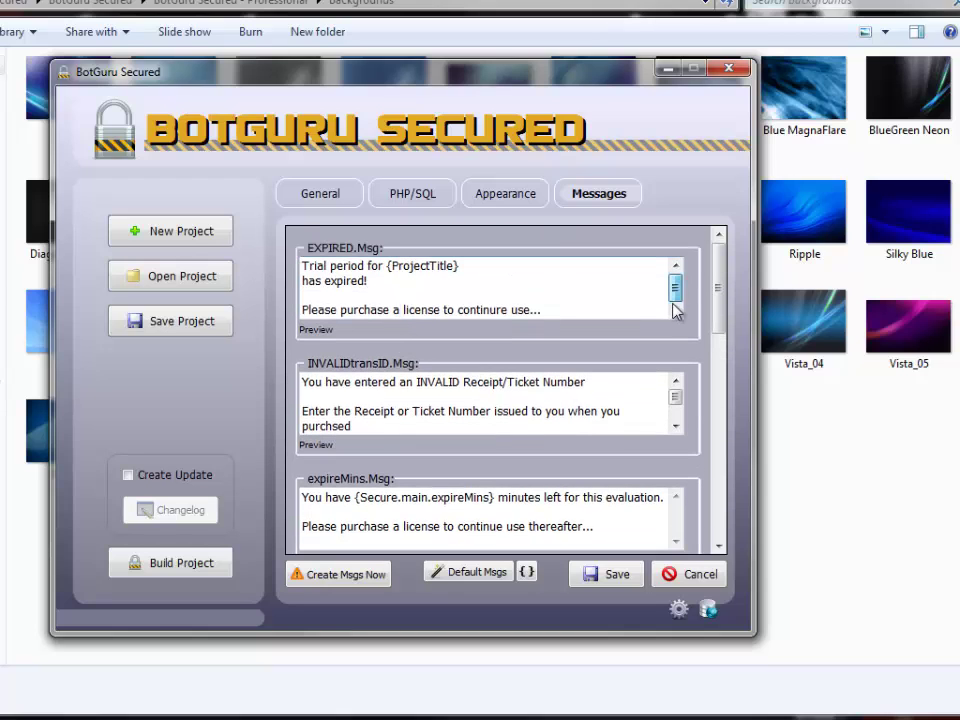
pyautogui.click(317, 331)
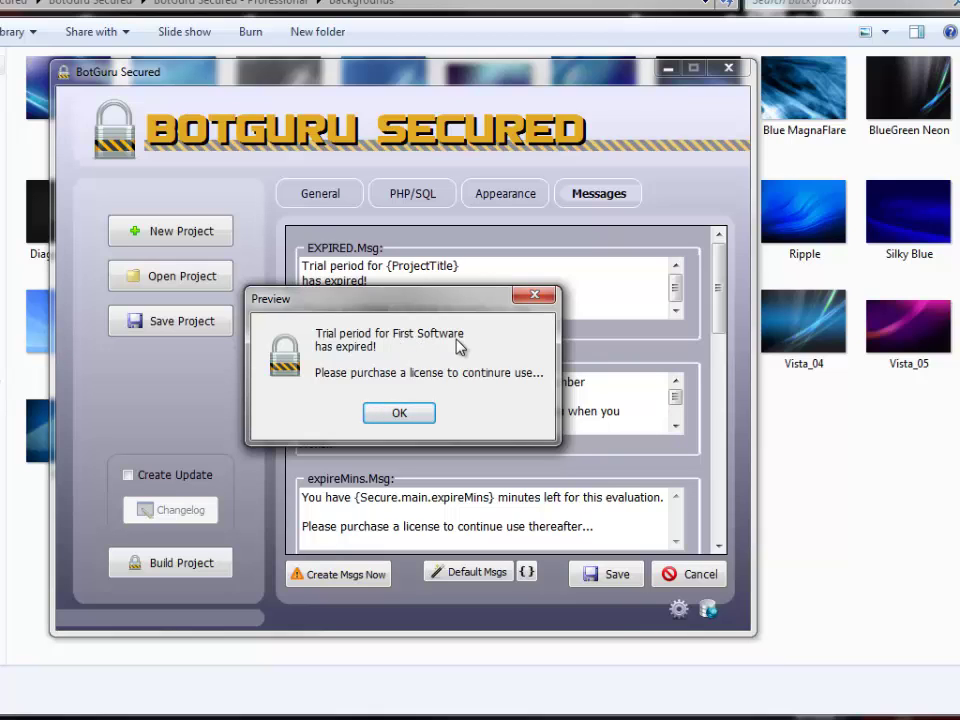
pyautogui.click(399, 412)
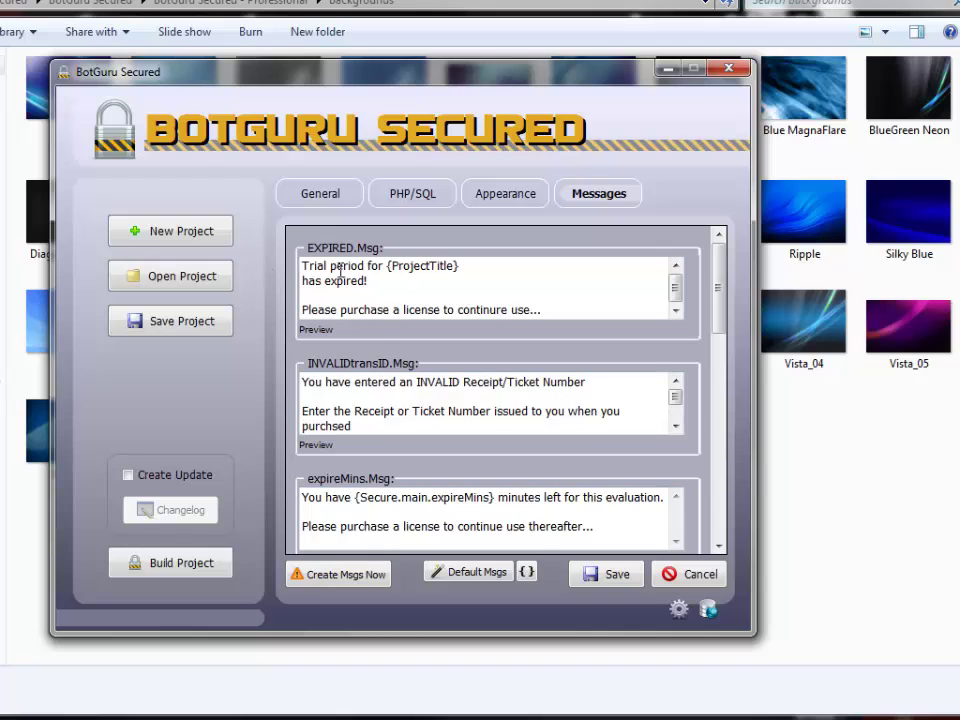
# Save the project from the General tab, dismissing the PHP settings reminder.
pyautogui.click(326, 193)
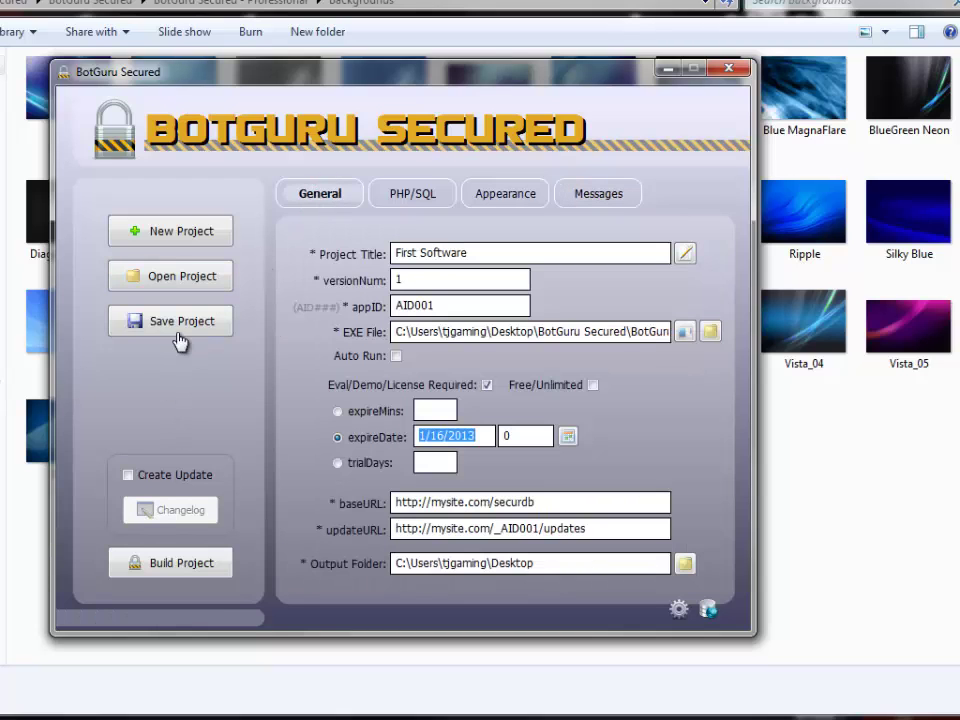
pyautogui.click(195, 321)
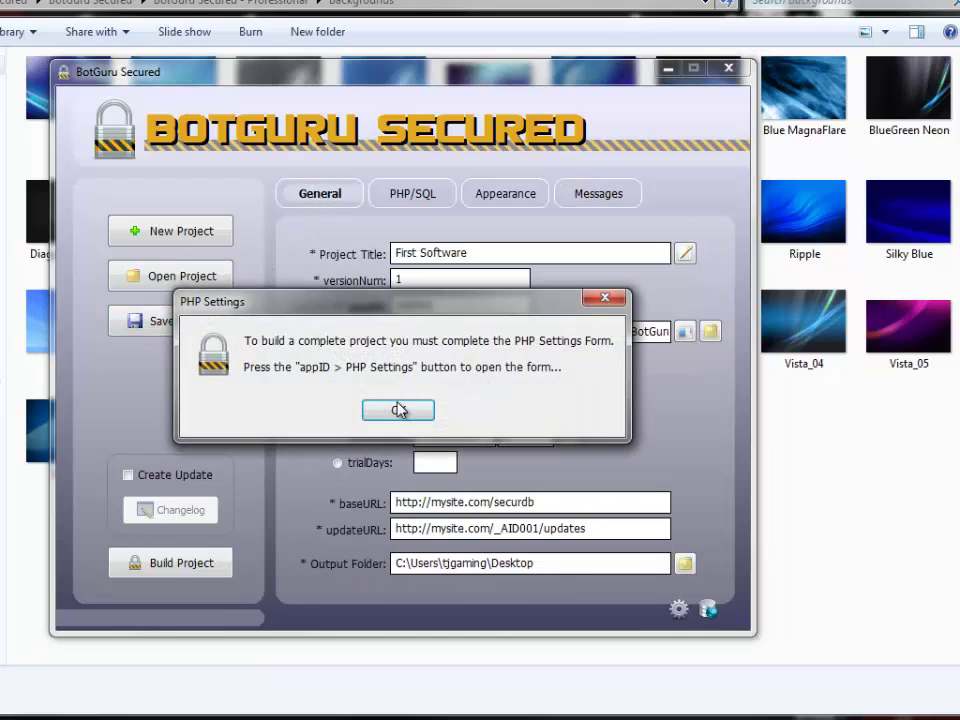
pyautogui.click(398, 410)
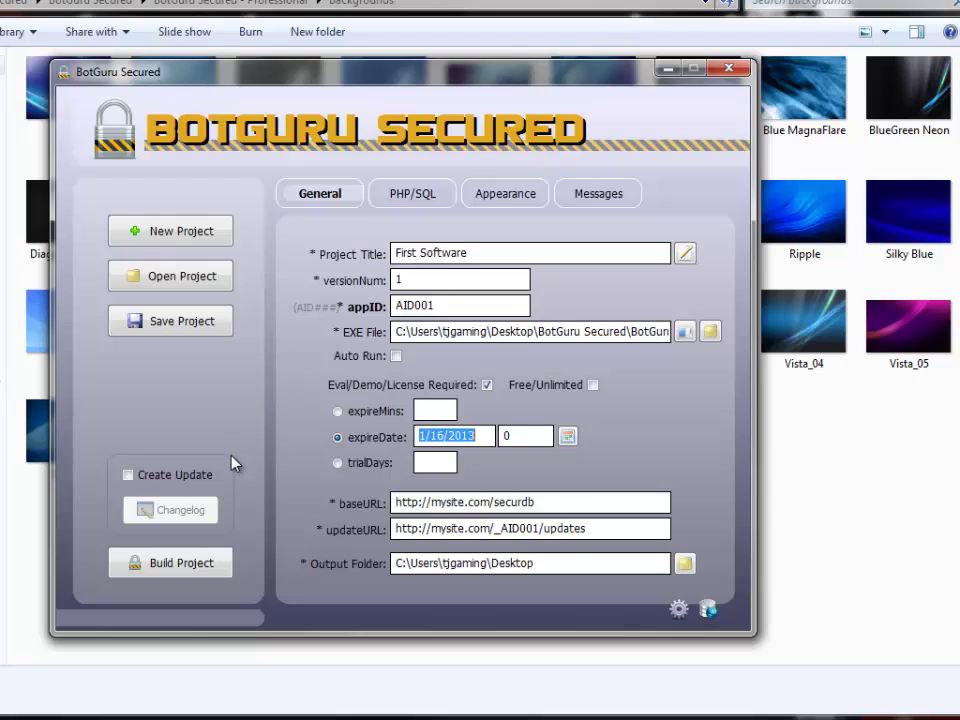
# Enable Create Update and save a changelog with the '1/17/2013 - 1 - Initial Release' entry.
pyautogui.click(155, 477)
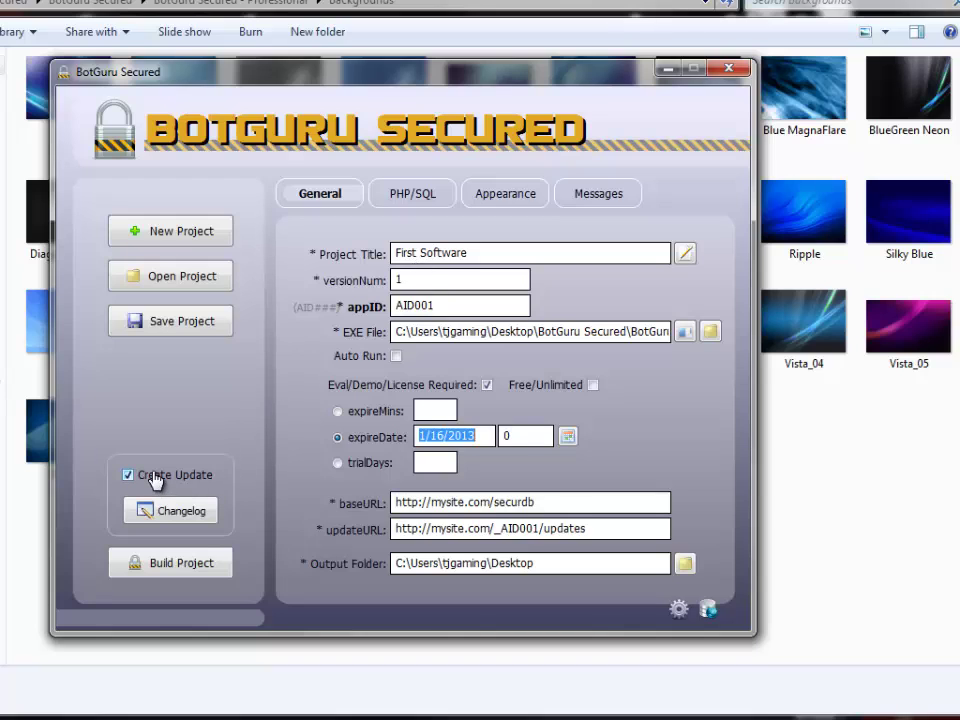
pyautogui.click(191, 512)
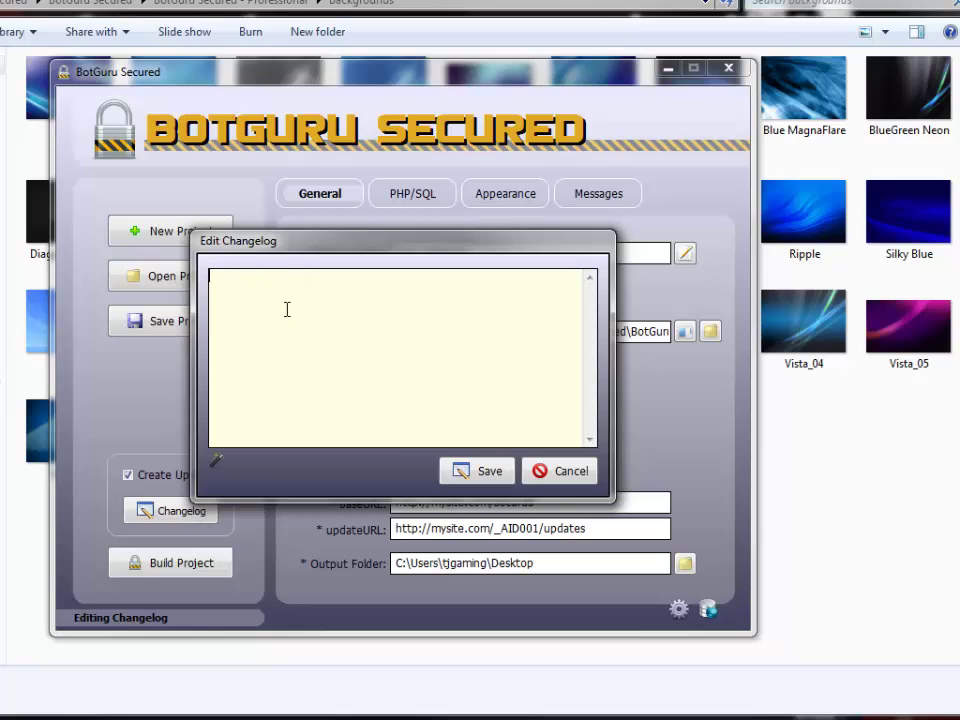
pyautogui.click(217, 461)
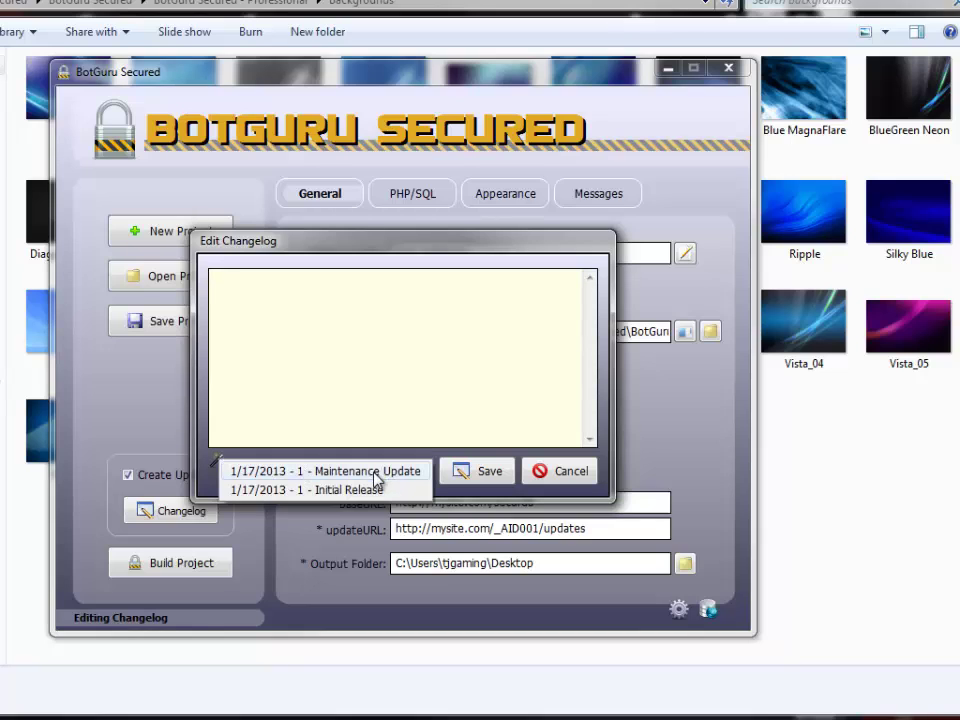
pyautogui.click(352, 491)
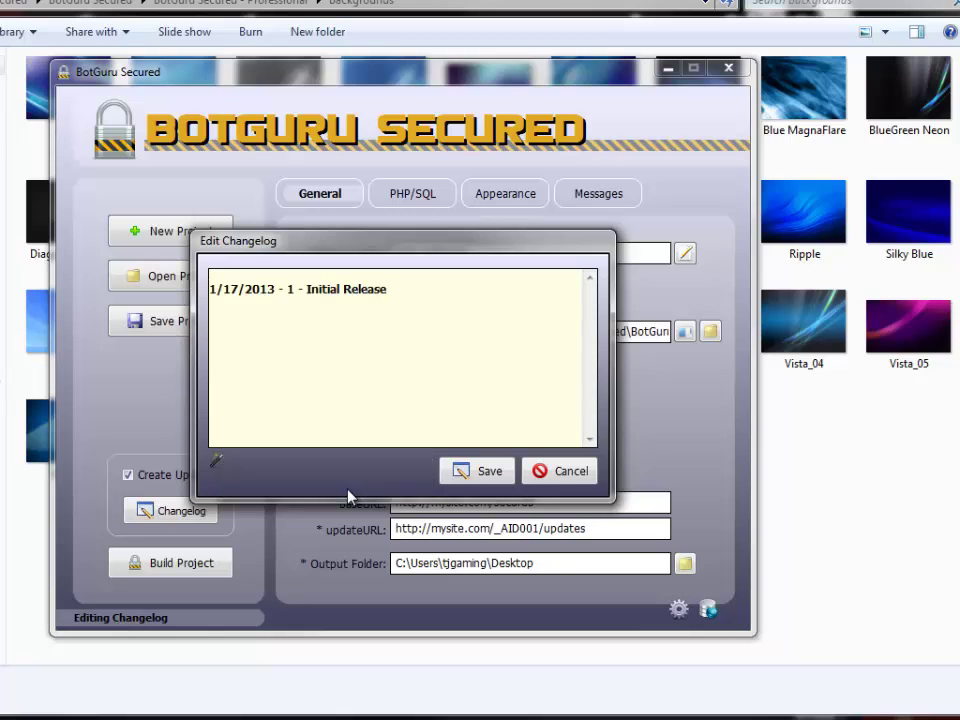
pyautogui.click(468, 472)
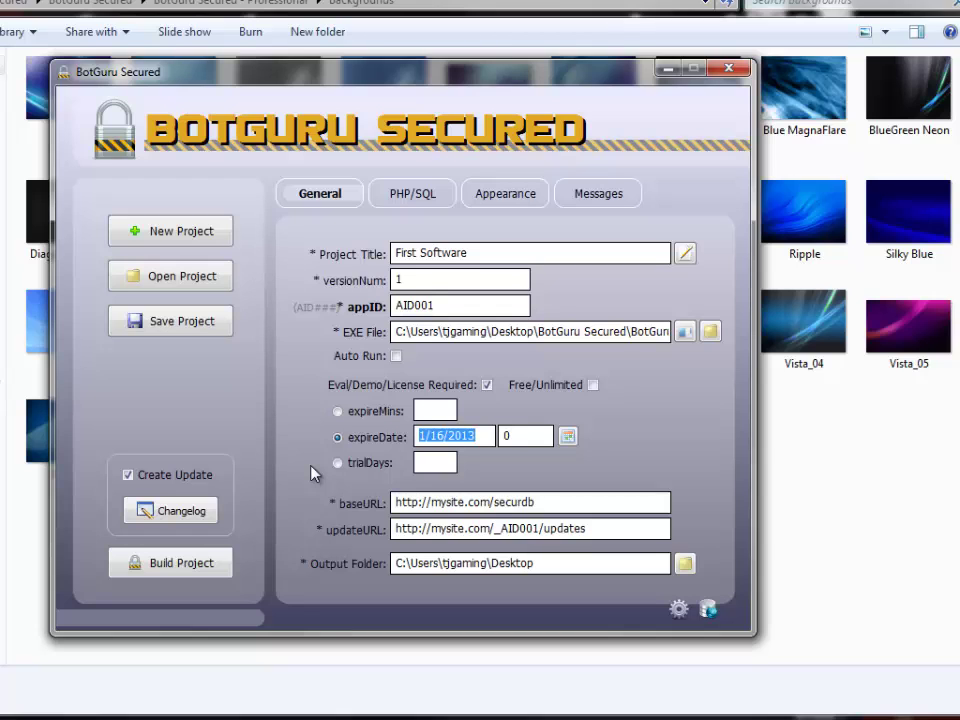
# Look over the PHP/SQL settings, then close BotGuru Secured and confirm with Yes.
pyautogui.click(413, 198)
pyautogui.click(469, 413)
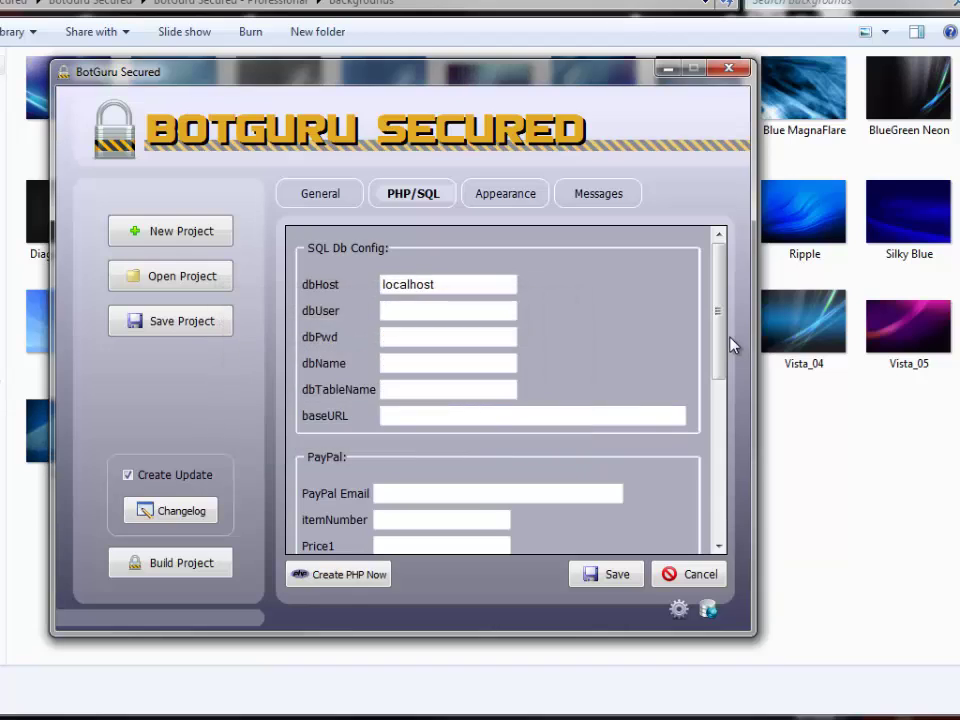
pyautogui.scroll(-5, 729, 347)
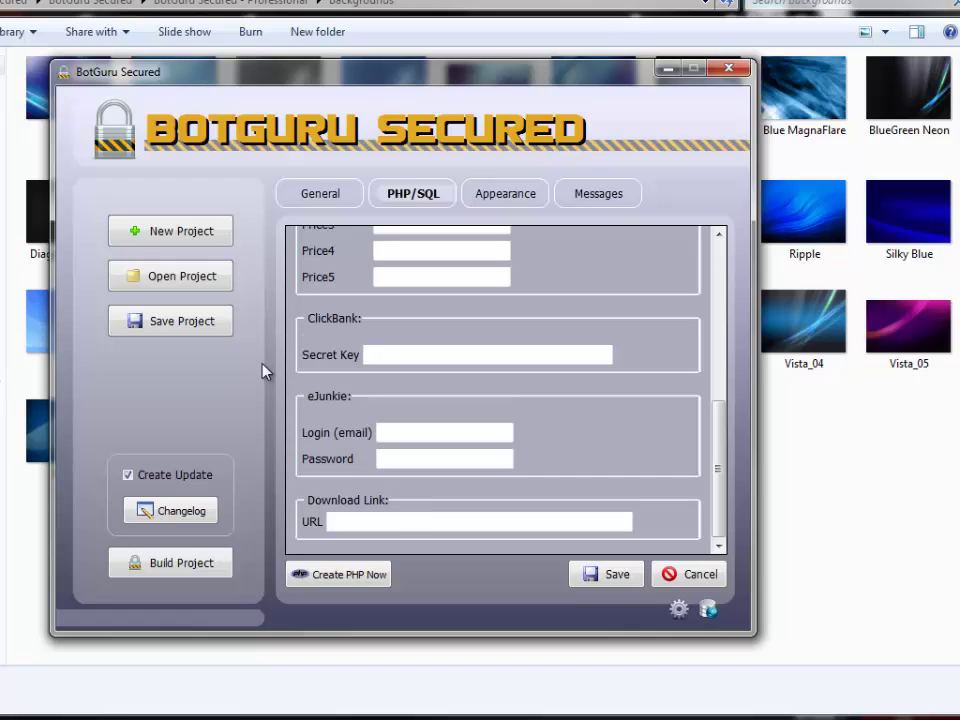
pyautogui.click(722, 257)
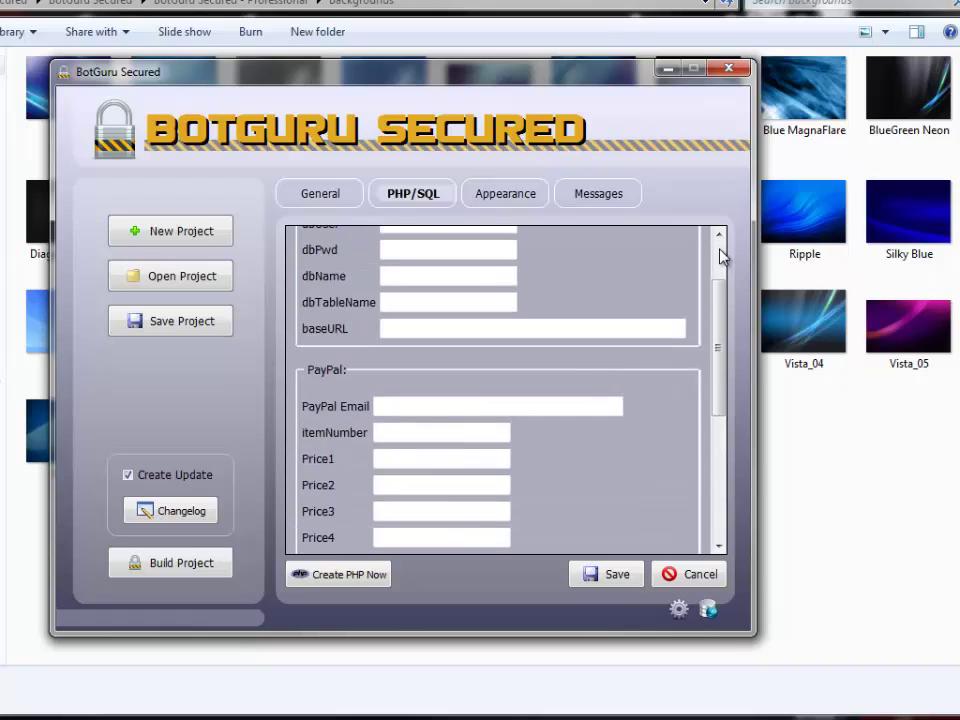
pyautogui.click(728, 72)
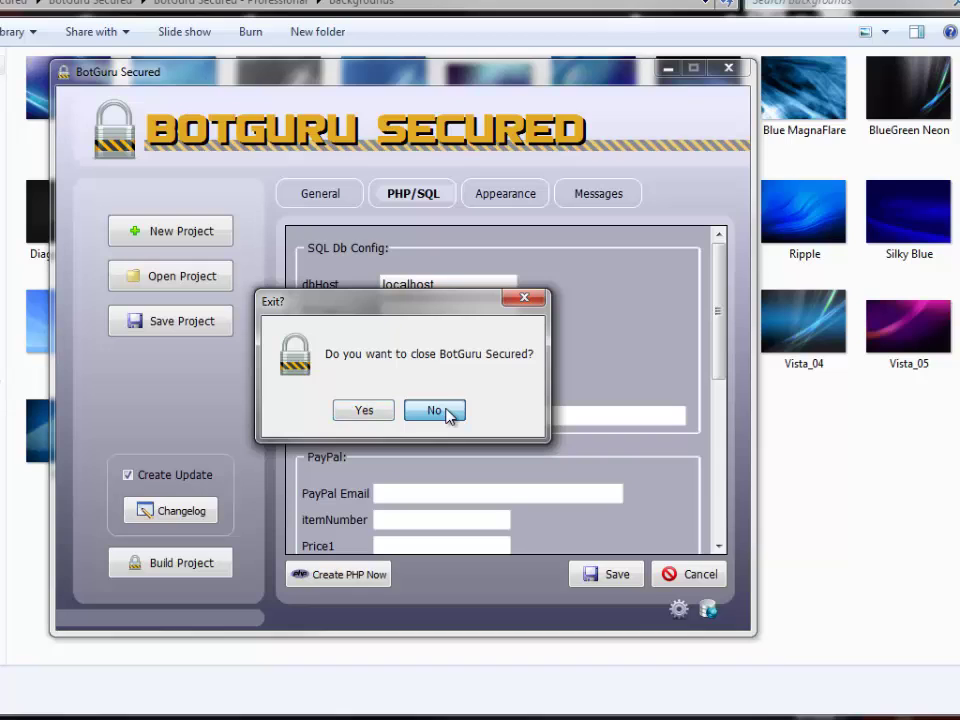
pyautogui.click(378, 410)
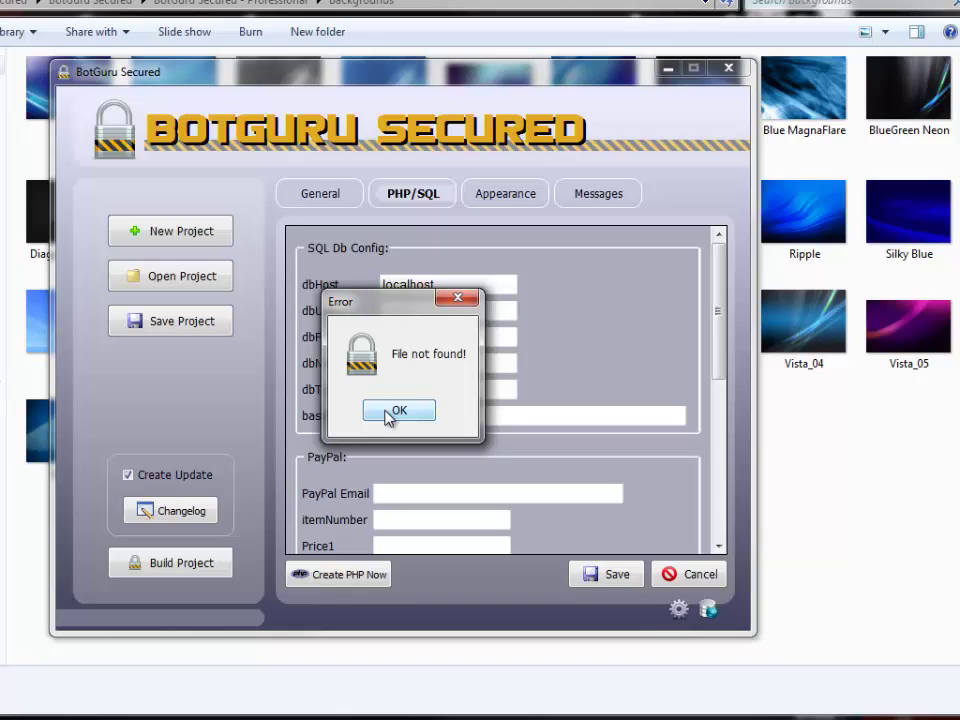
# Dismiss the 'File not found!' error and go up to the BotGuru Secured - Professional folder.
pyautogui.click(397, 411)
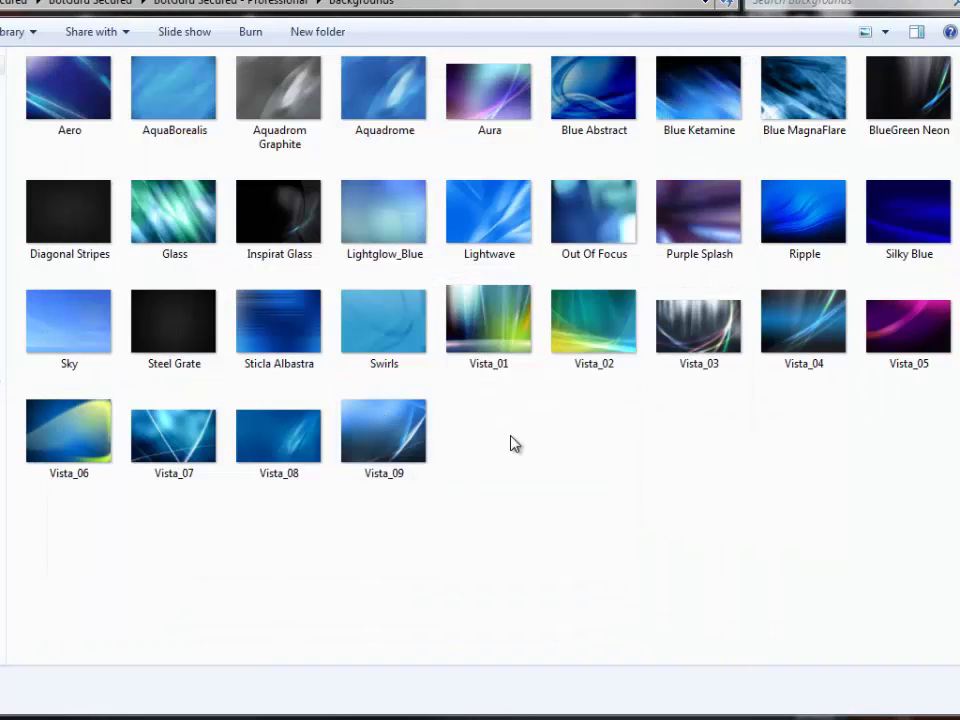
pyautogui.press('BackSpace')
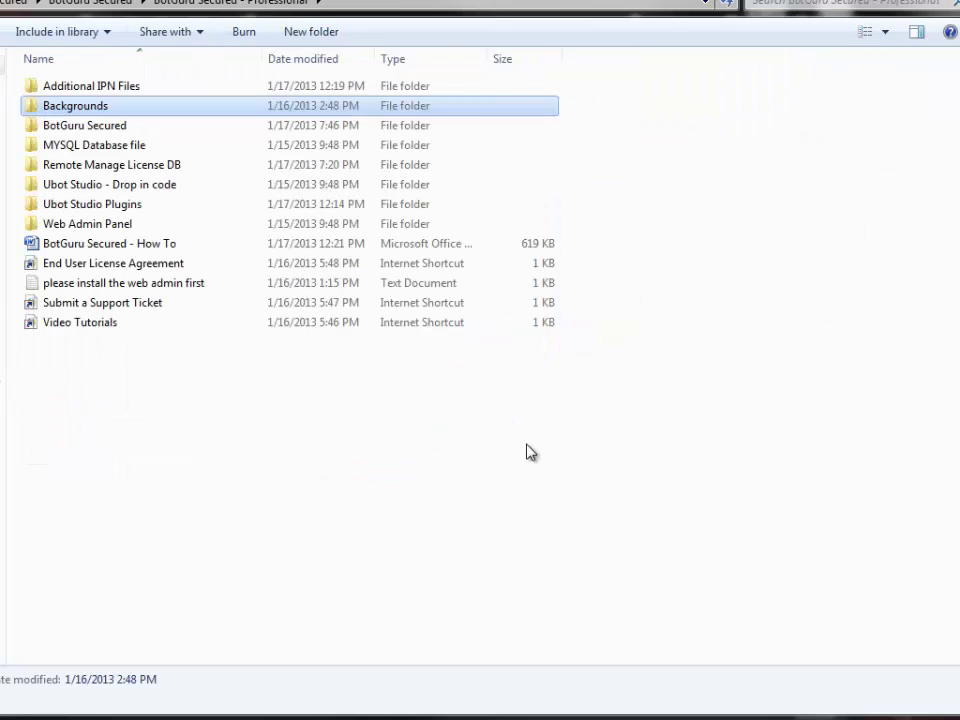